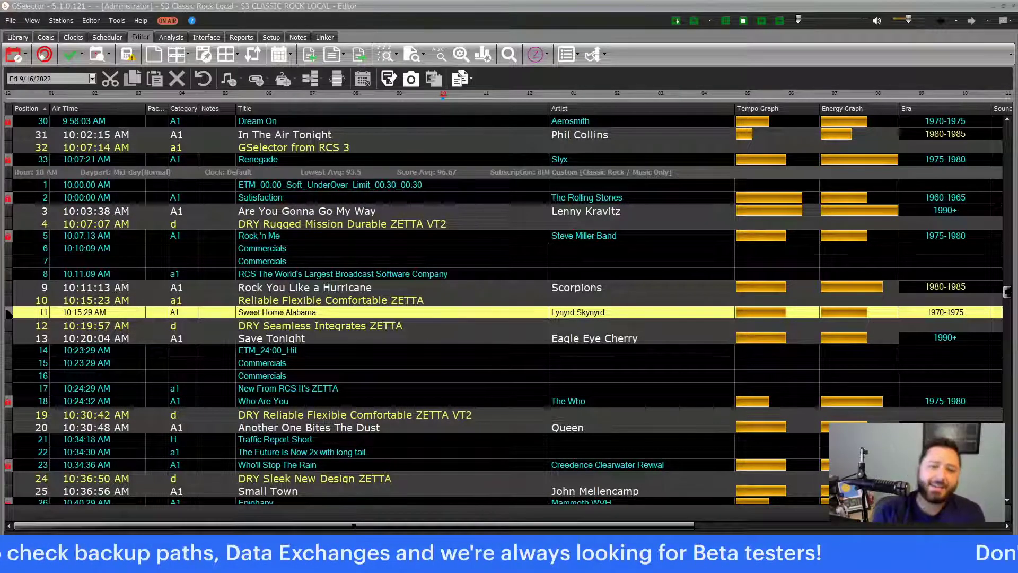
- Review where Data Exchange is found and which job types the Configuration can schedule, closing it without adding a job
left_click(10, 21)
mouse_move(66, 123)
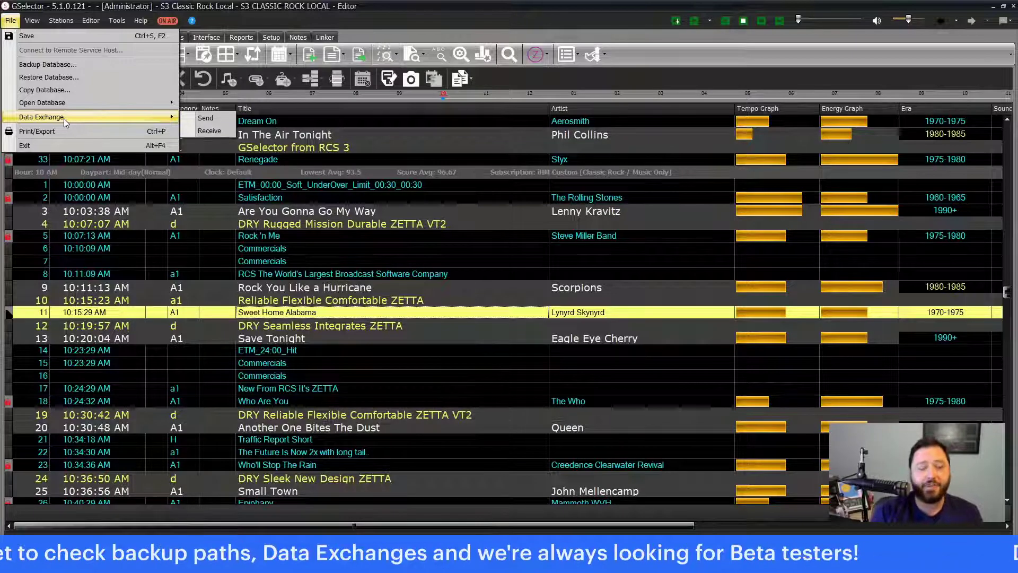
left_click(115, 19)
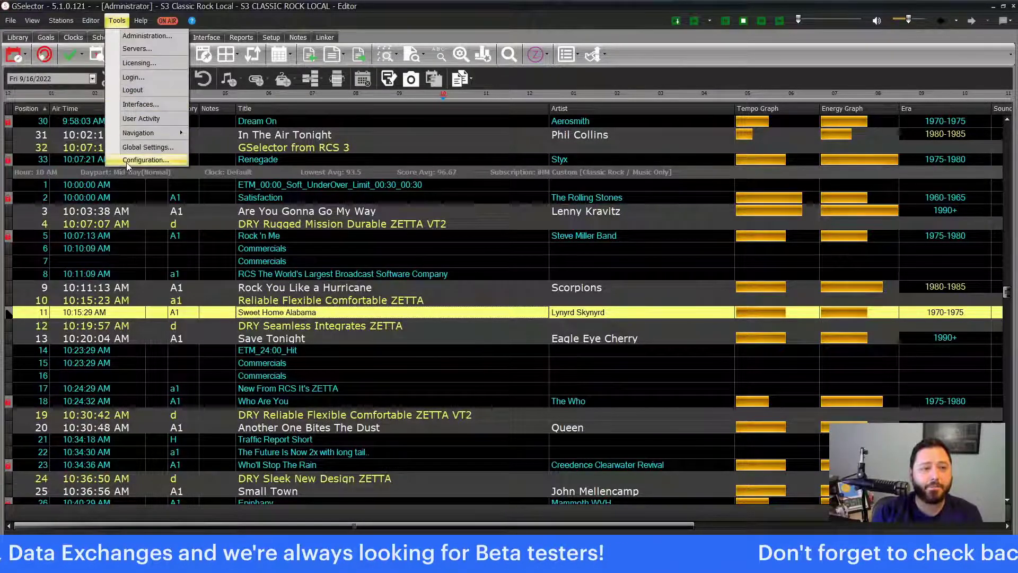
left_click(127, 161)
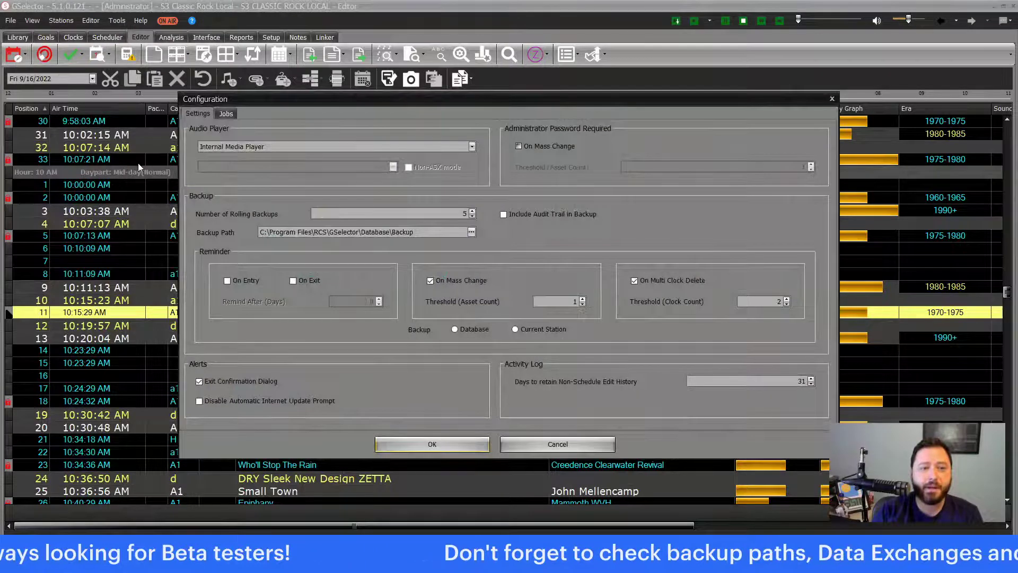
left_click(226, 114)
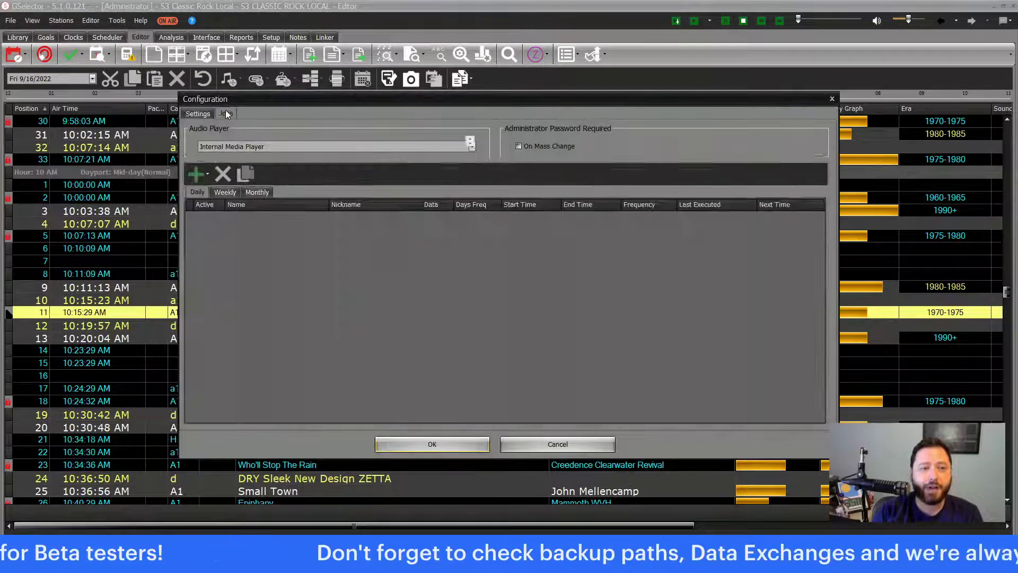
left_click(208, 177)
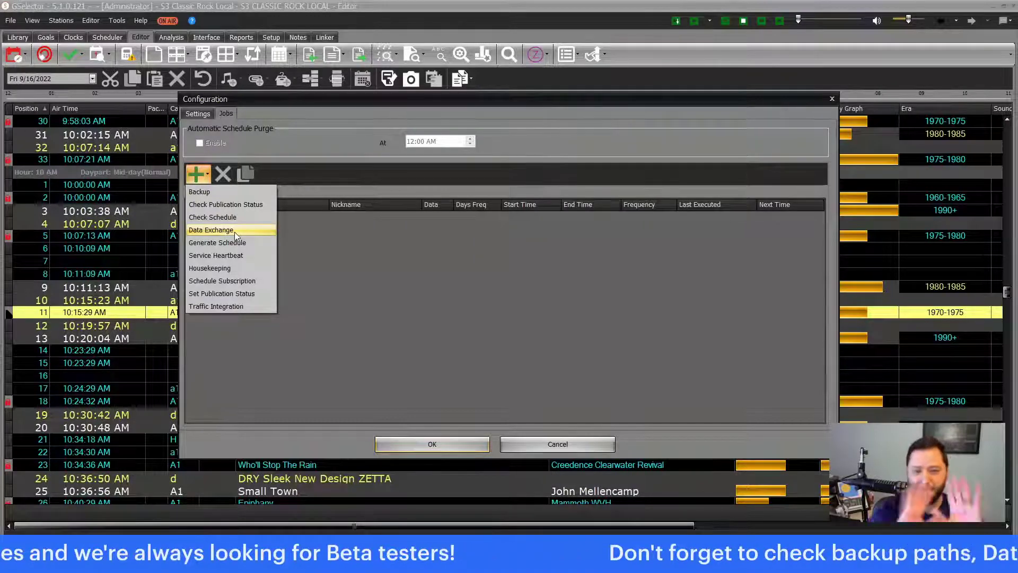
left_click(453, 238)
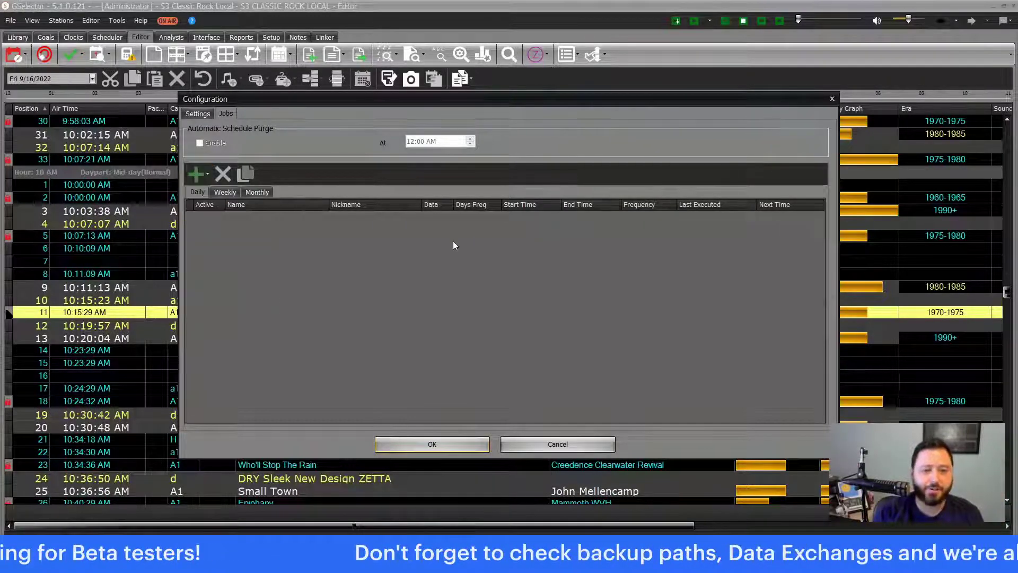
left_click(569, 447)
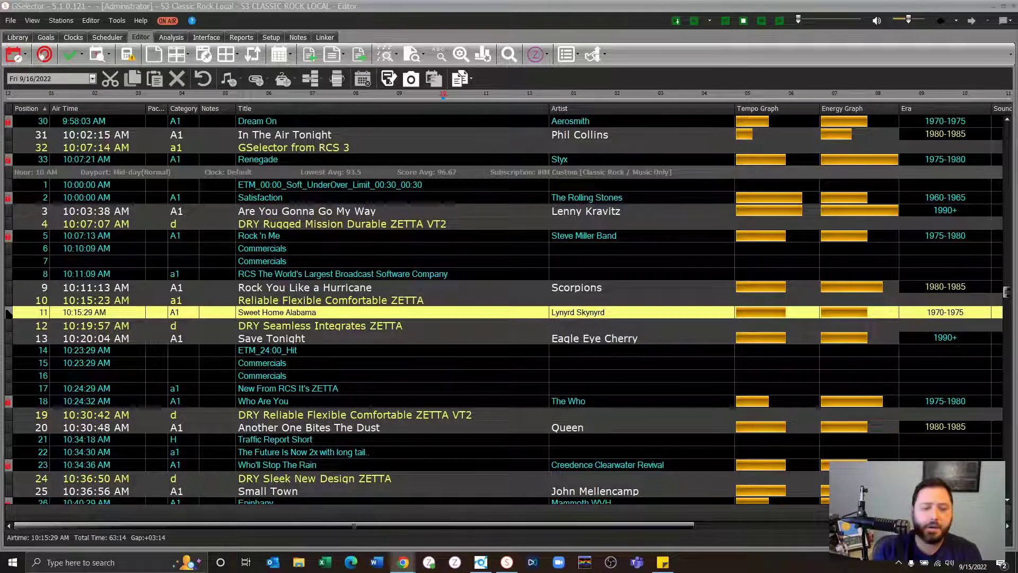
- Switch from the schedule editor to the iHM Custom Subscription Manager
left_click(286, 258)
left_click(286, 254)
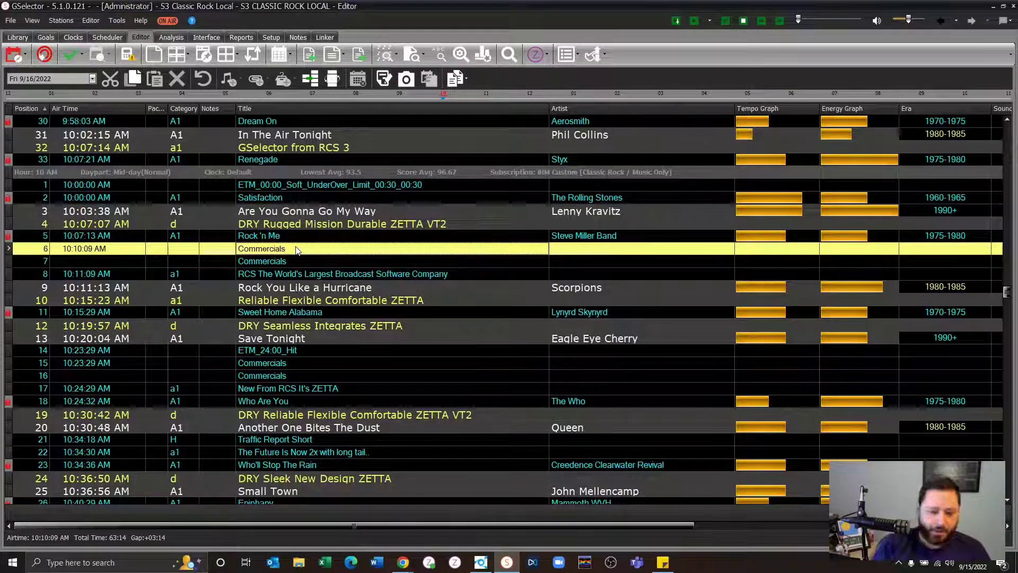
left_click(480, 562)
right_click(472, 367)
left_click(340, 330)
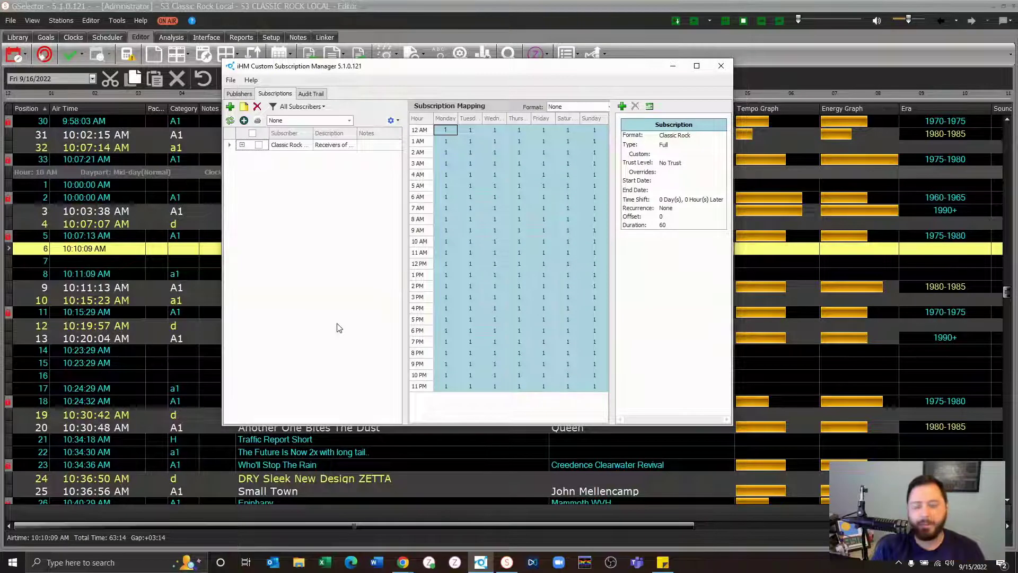
- Review the publishers list and the settings offered for adding a subscriber, without creating one
left_click(239, 93)
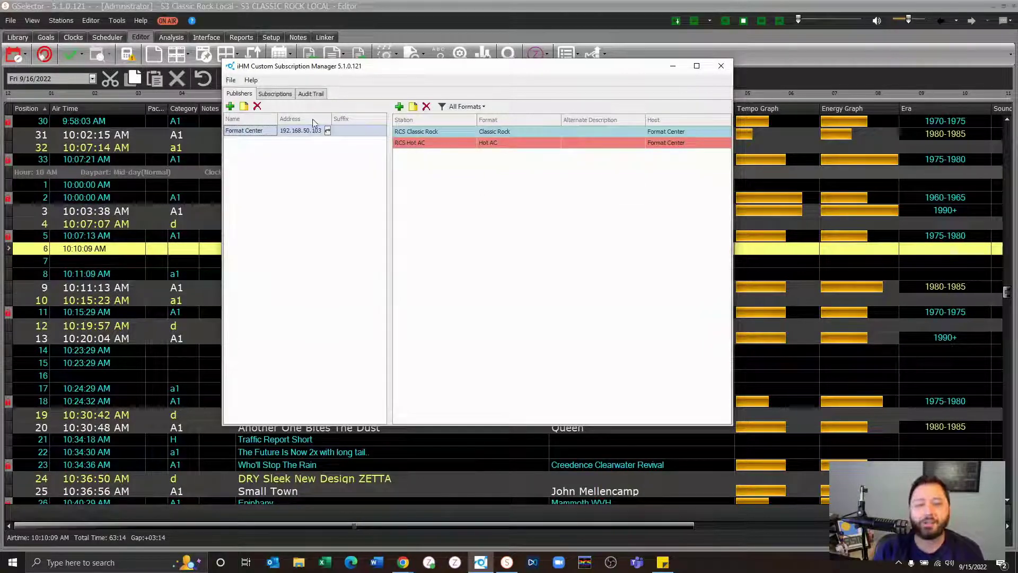
left_click(275, 94)
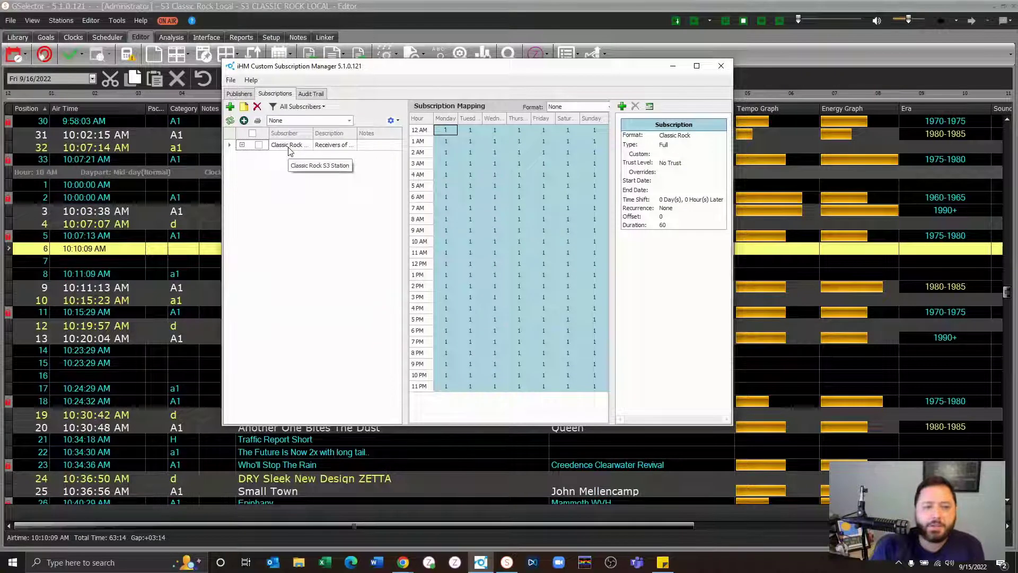
left_click(230, 108)
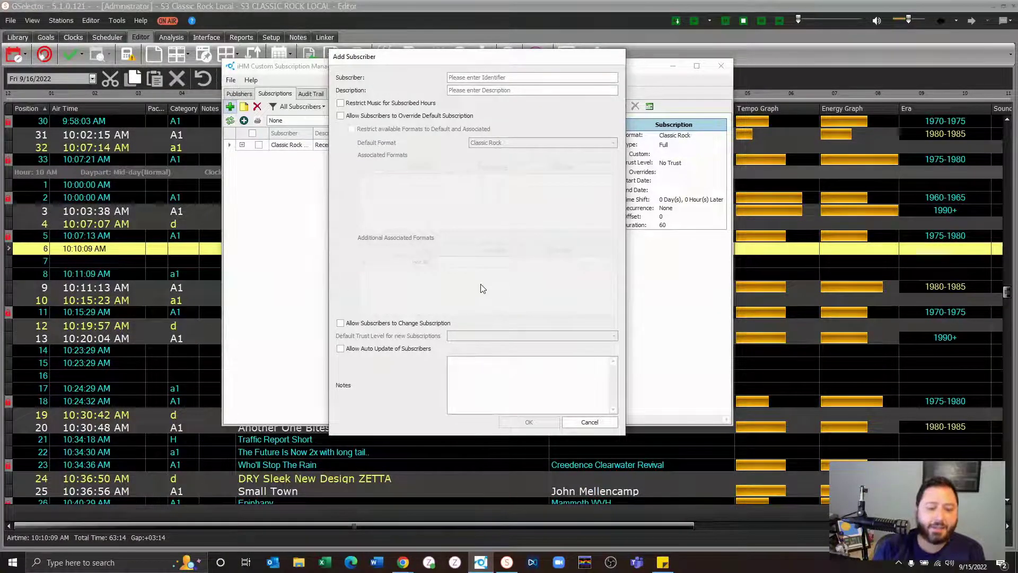
left_click(589, 422)
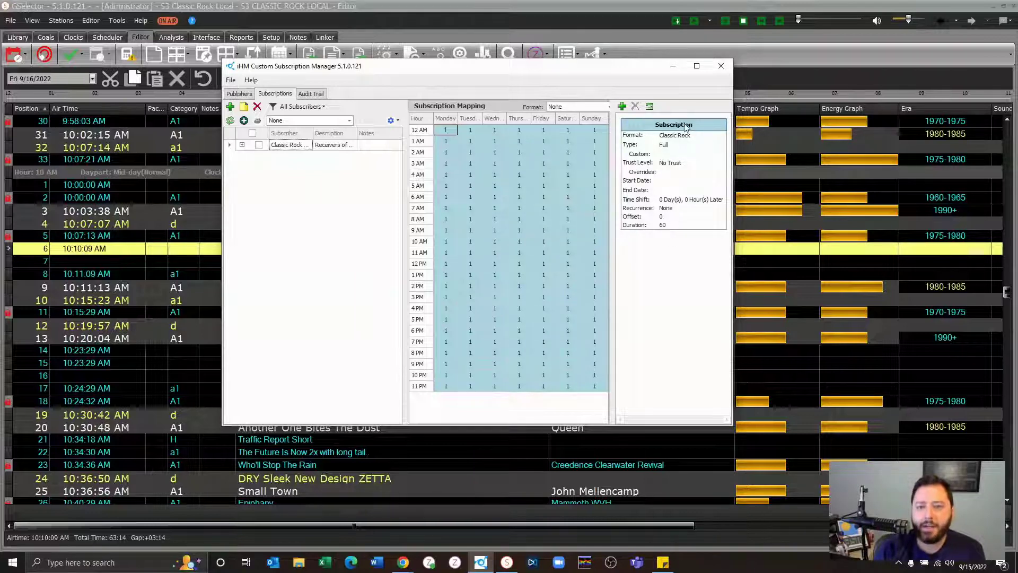
- Open the Monday 12 AM subscription for editing and set its subscription type to Music Only
double_click(447, 131)
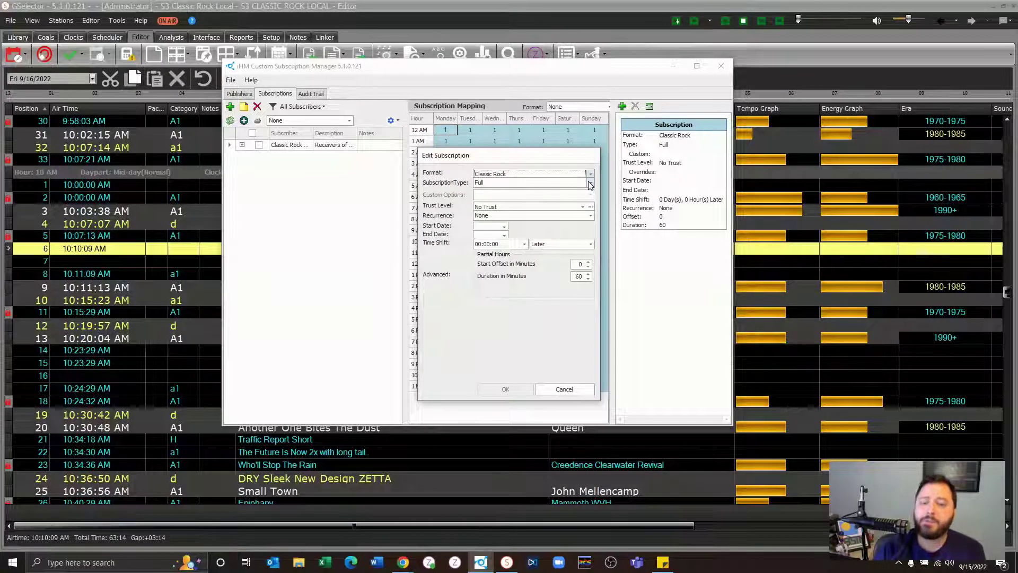
left_click(590, 183)
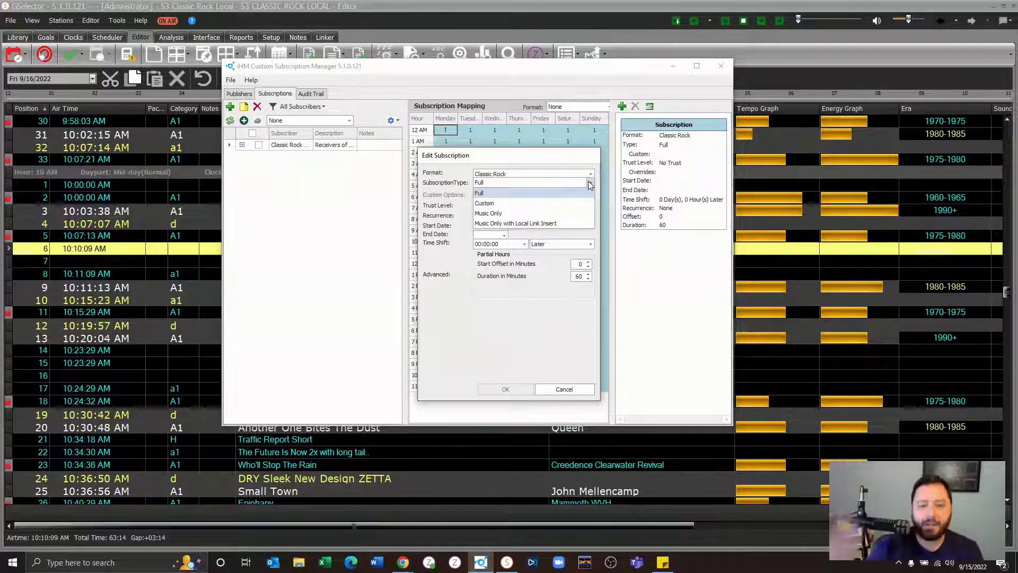
left_click(576, 213)
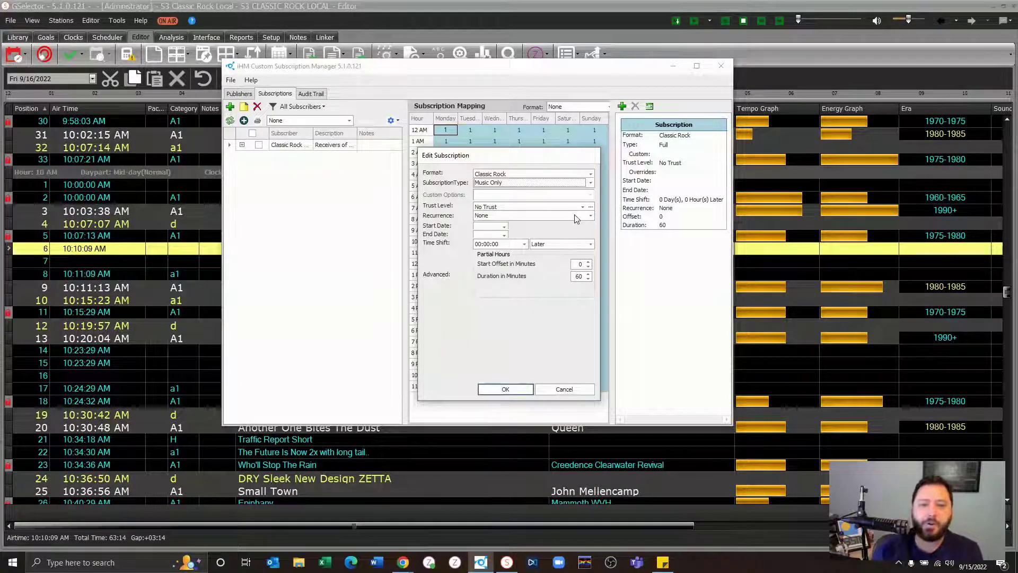
- Set the subscription type to Custom and review the usage setting of each item type in its custom options
left_click(591, 183)
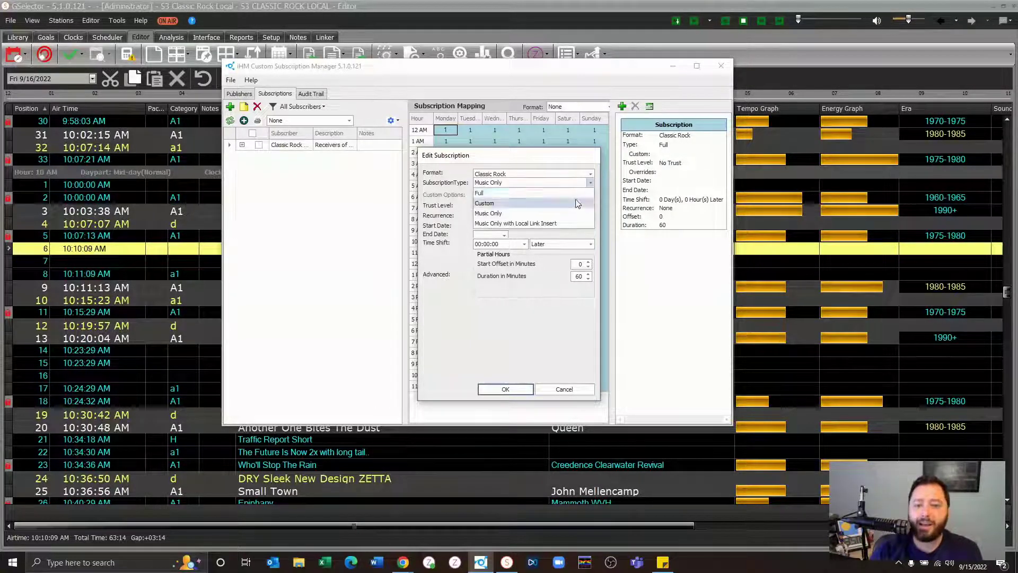
left_click(577, 202)
left_click(591, 195)
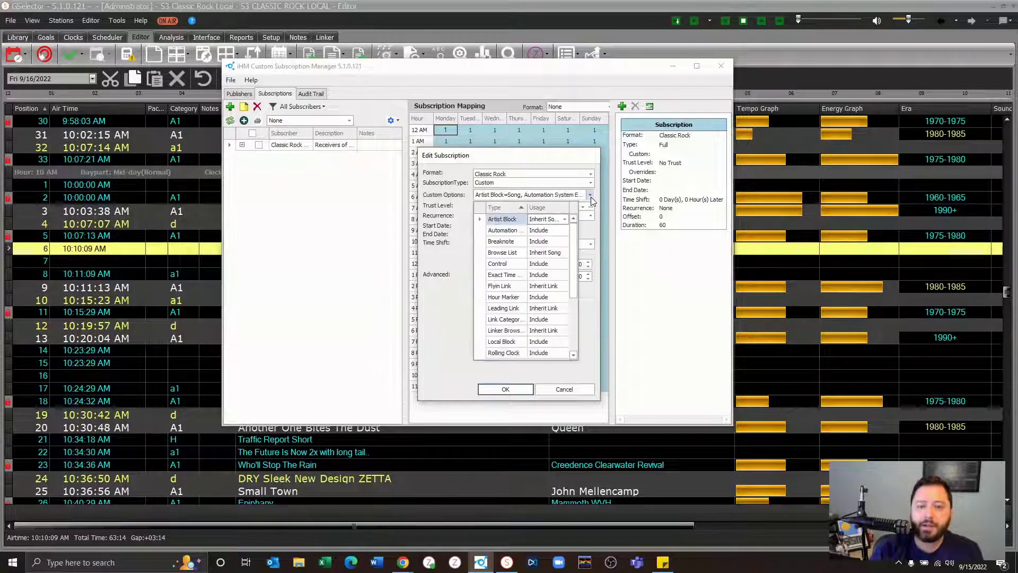
scroll(557, 241, "down", 3)
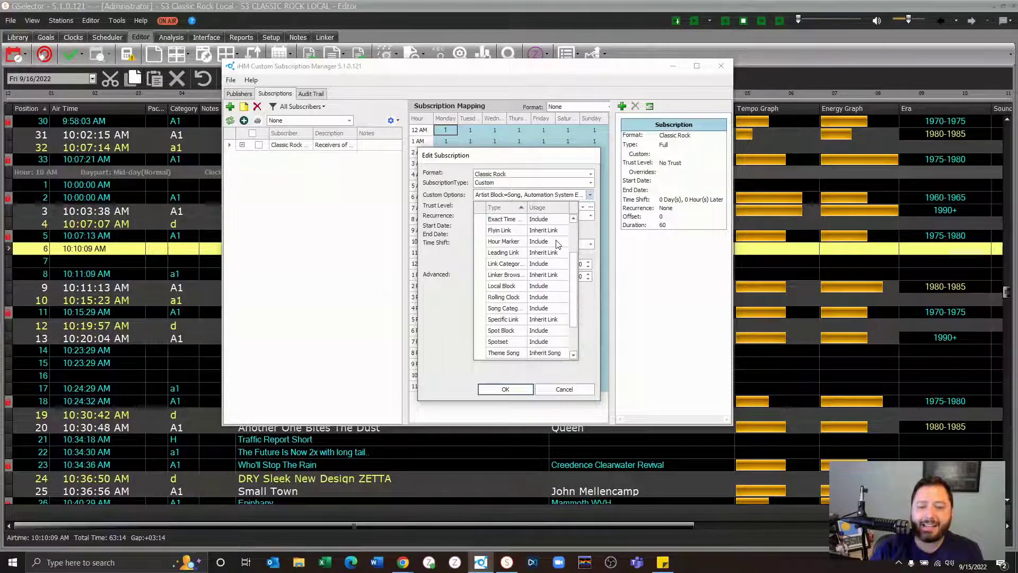
scroll(557, 243, "up", 3)
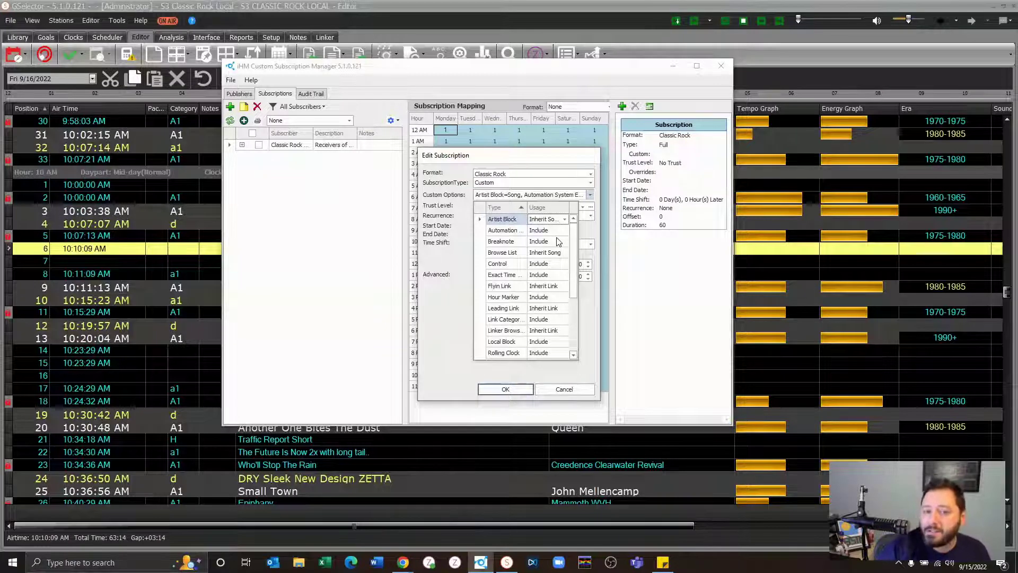
left_click(588, 196)
- Set the subscription type back to Music Only and view the available trust levels without changing the level
left_click(591, 183)
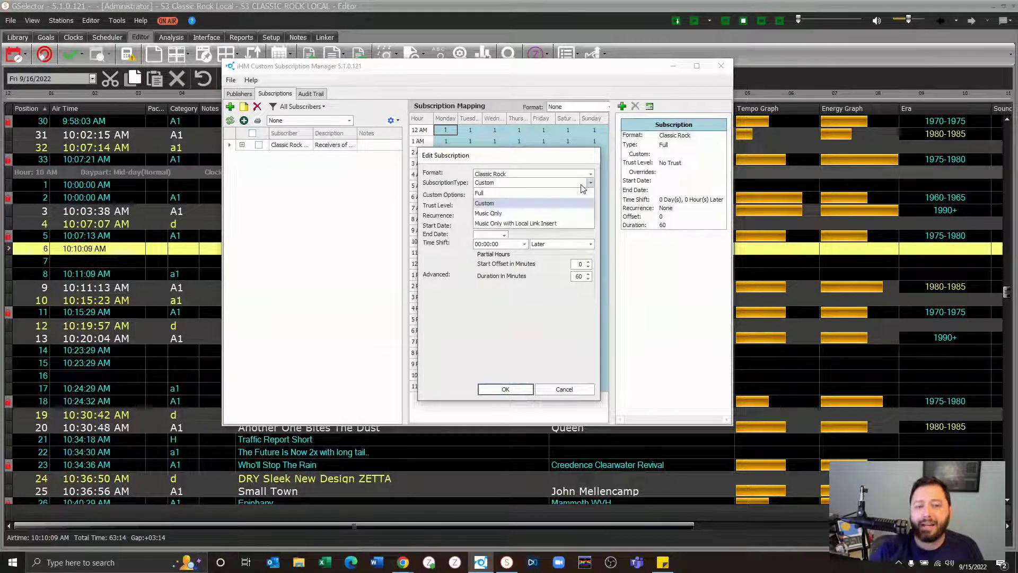
left_click(563, 217)
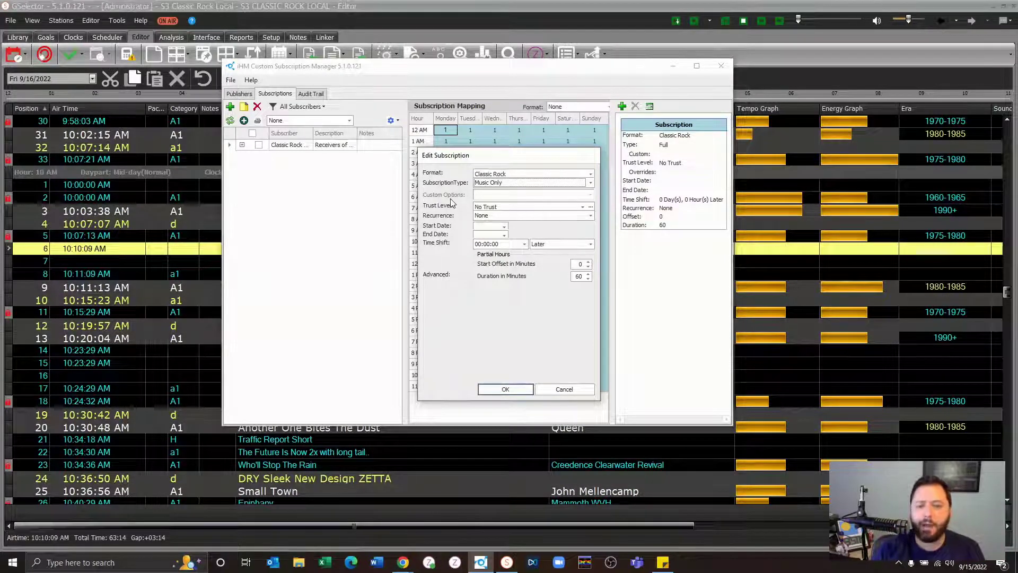
left_click(583, 207)
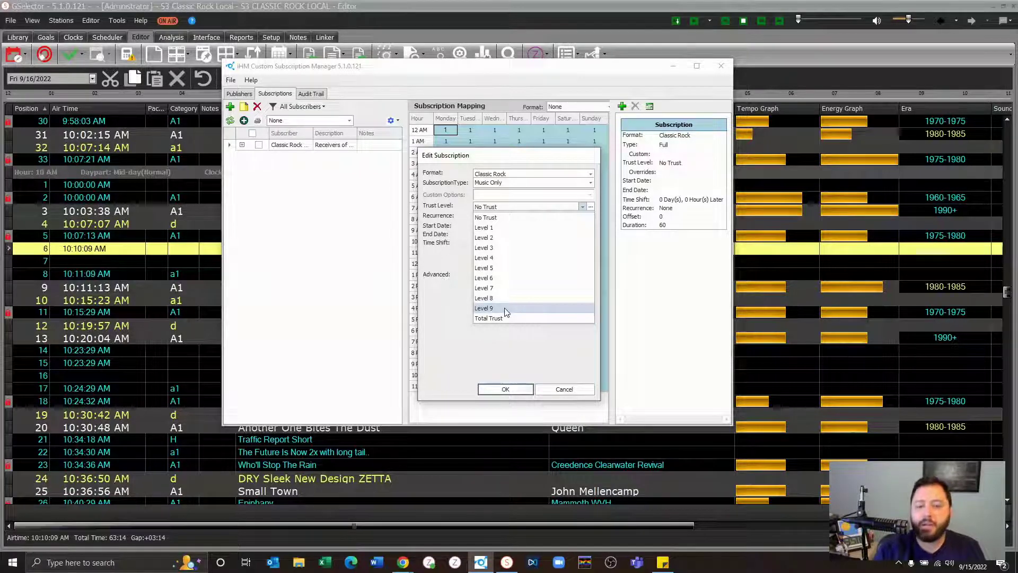
left_click(460, 273)
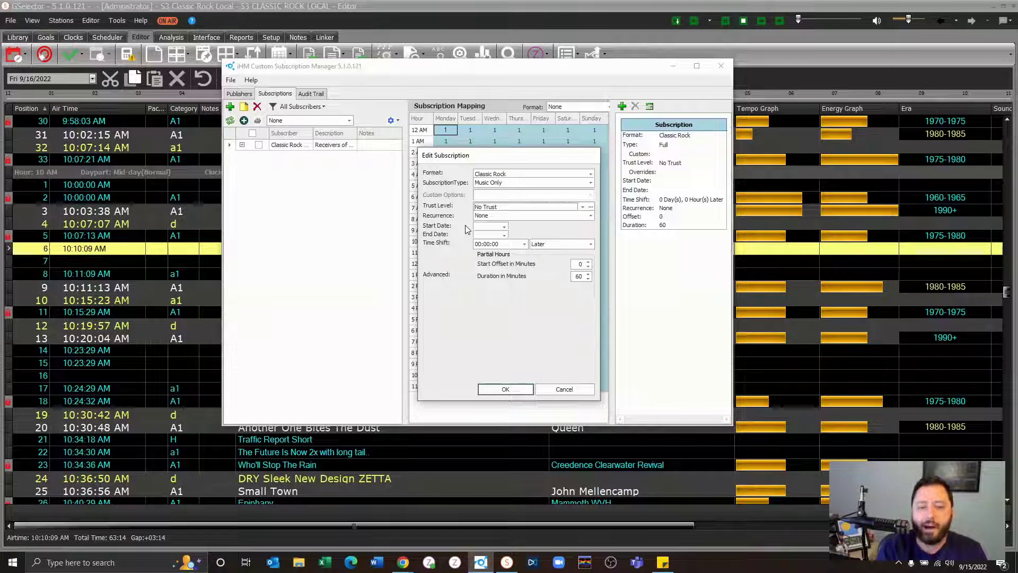
- Set the subscription's time shift to 7 days later, and discard all edits to the Monday 12 AM subscription
left_click(524, 244)
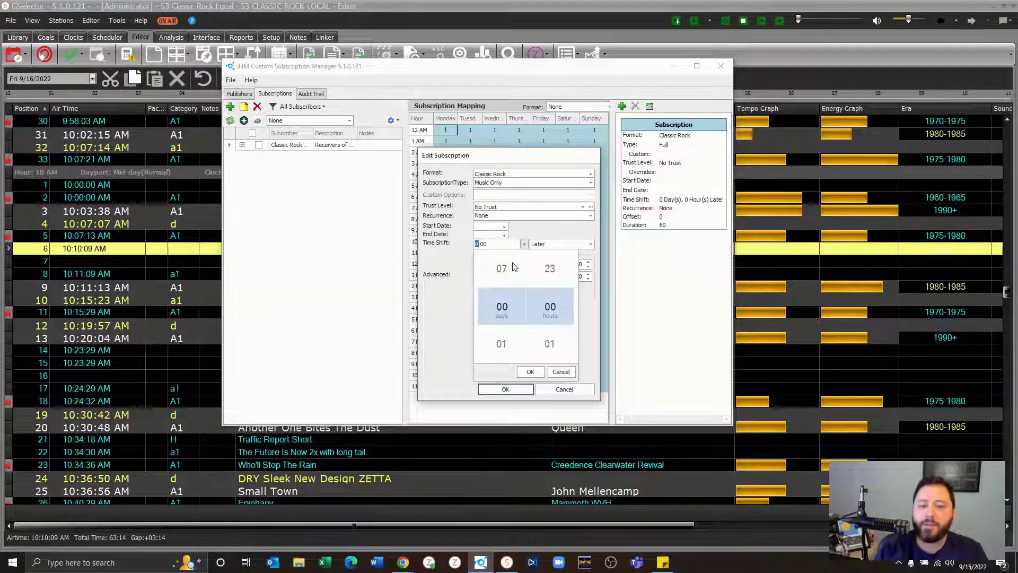
left_click(511, 266)
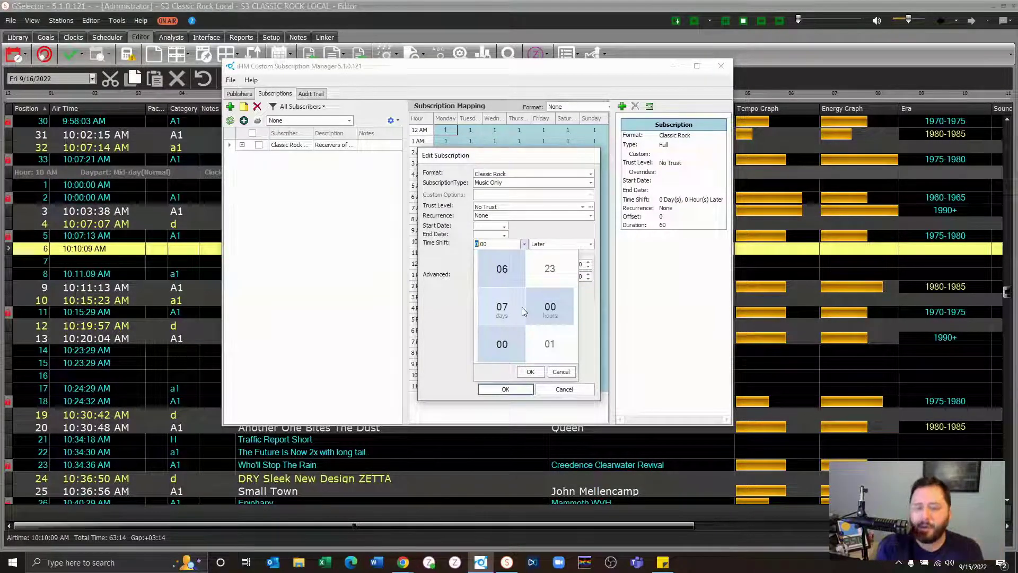
left_click(429, 288)
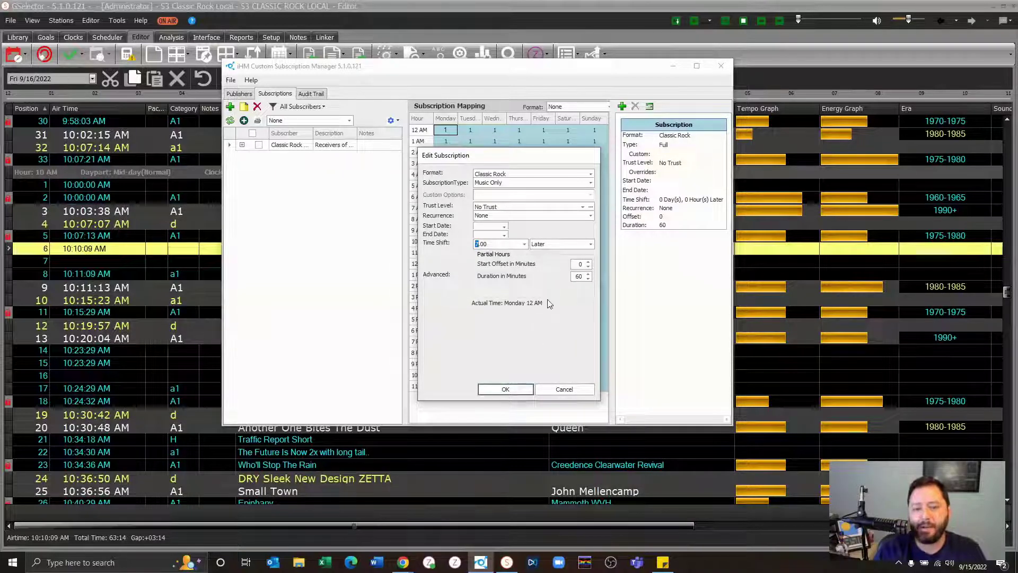
left_click(579, 390)
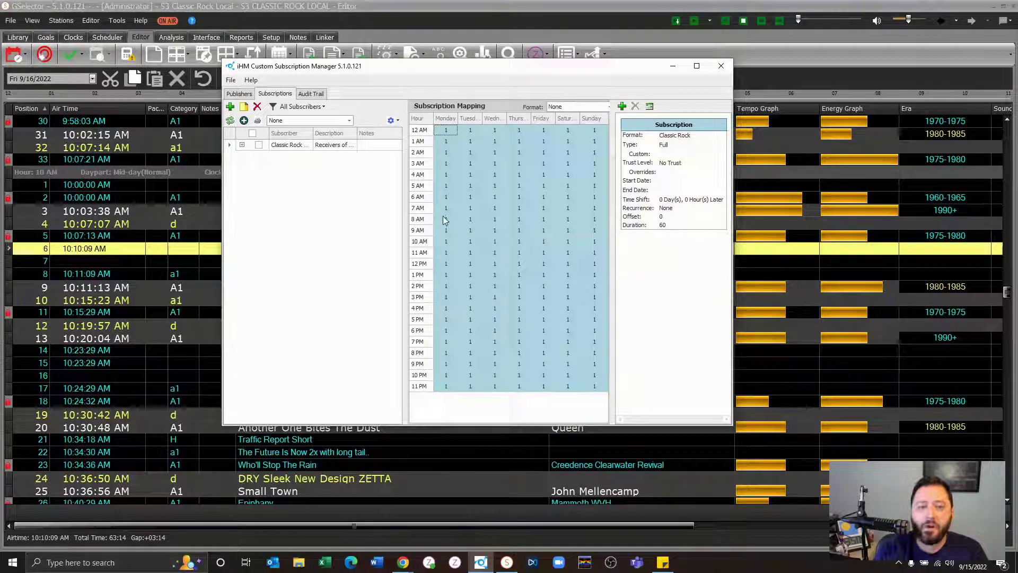
- Check the Monday 10 AM subscription's details and delete the 12 PM subscriptions for every day from Monday to Sunday
left_click(445, 242)
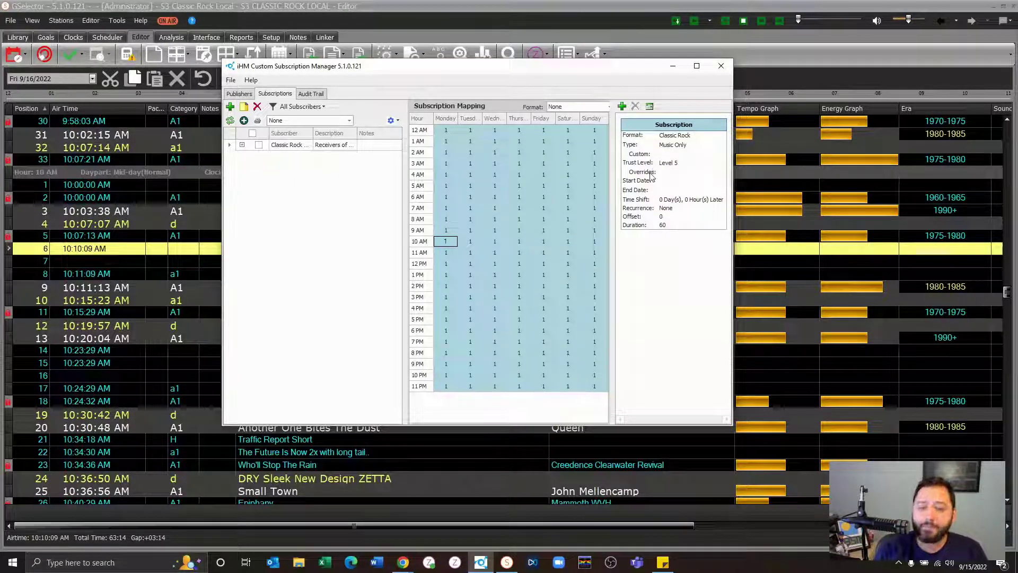
left_click(446, 264)
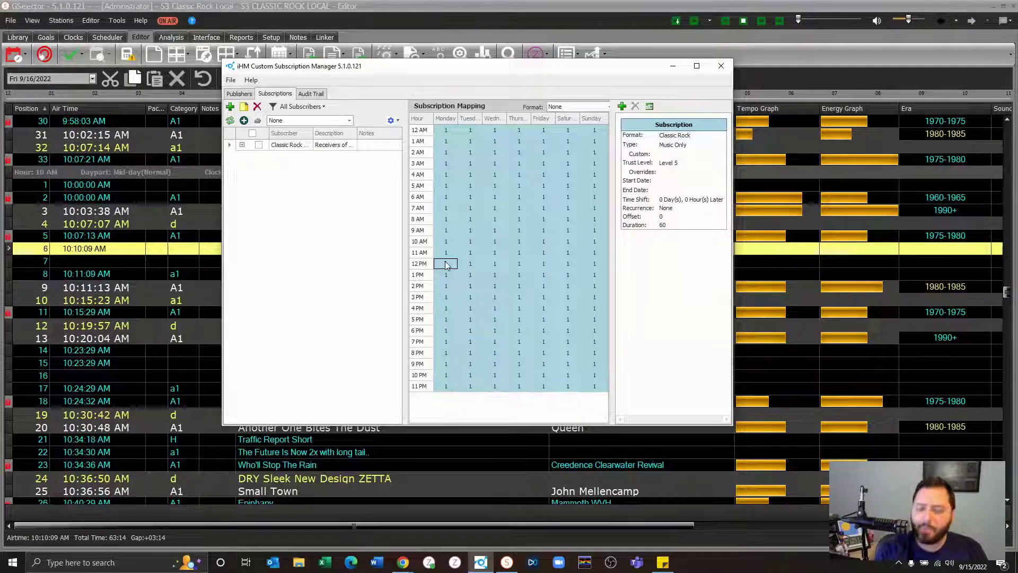
key("Delete")
key("Right")
key("Delete")
key("Right")
key("Delete")
key("Right")
key("Delete")
key("Right")
key("Delete")
key("Right")
key("Delete")
key("Right")
key("Delete")
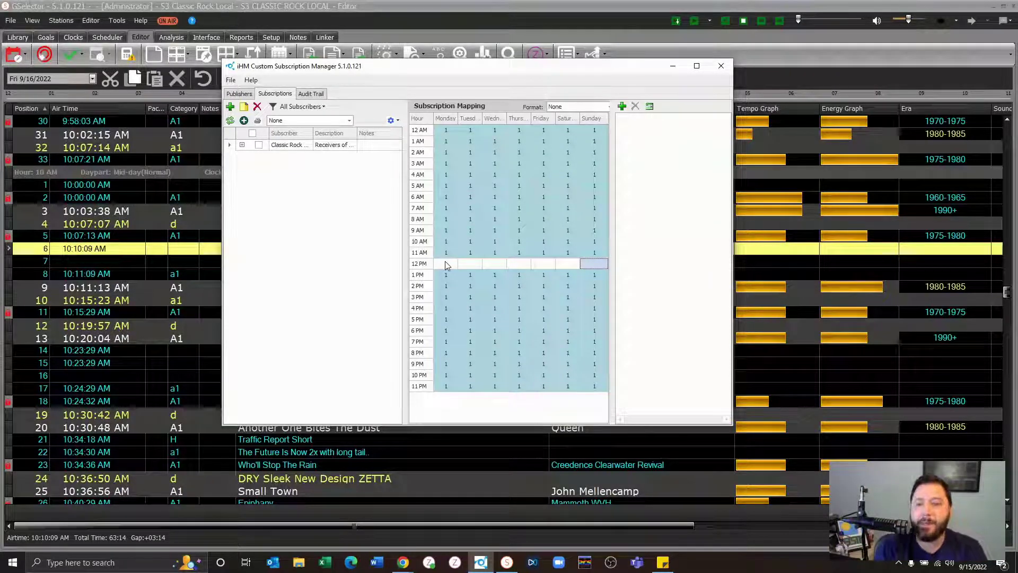
- Check the subscription details of the remaining mapped hours, including Tuesday 9 PM
left_click(445, 265)
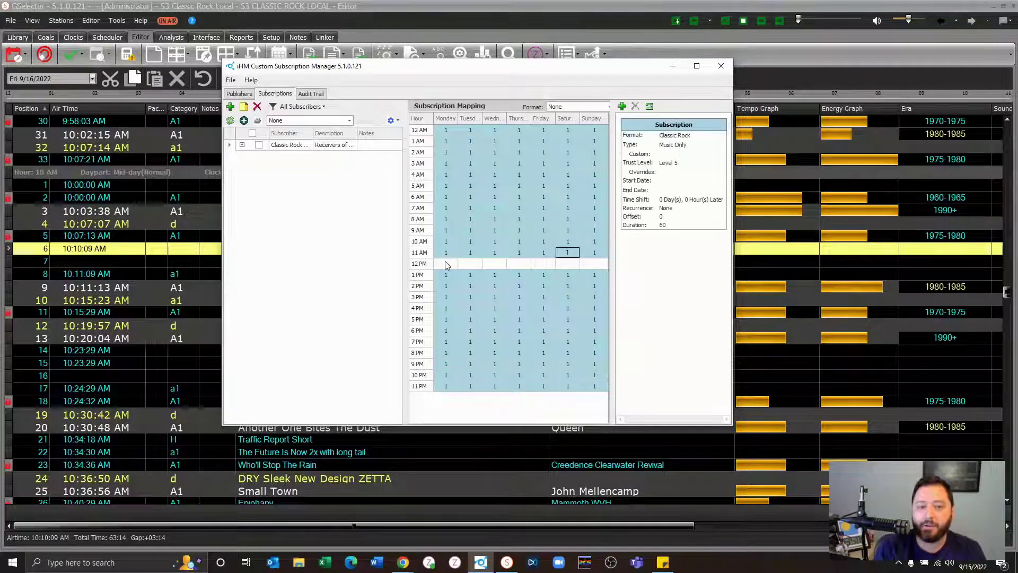
left_click(469, 365)
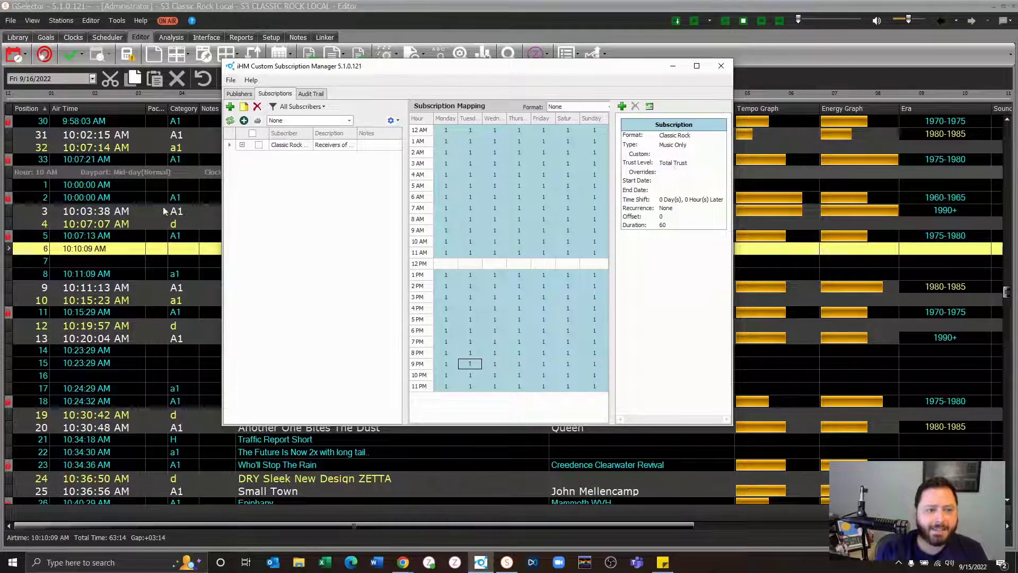
- Switch back to GSelector and open the RCS Classic Rock station's song library
left_click(124, 227)
left_click(62, 20)
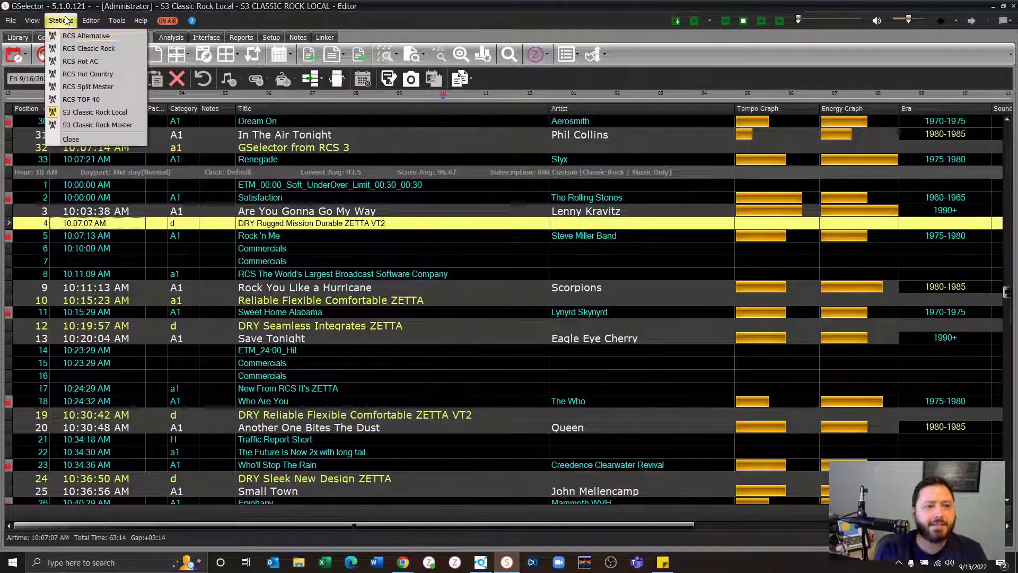
key("Escape")
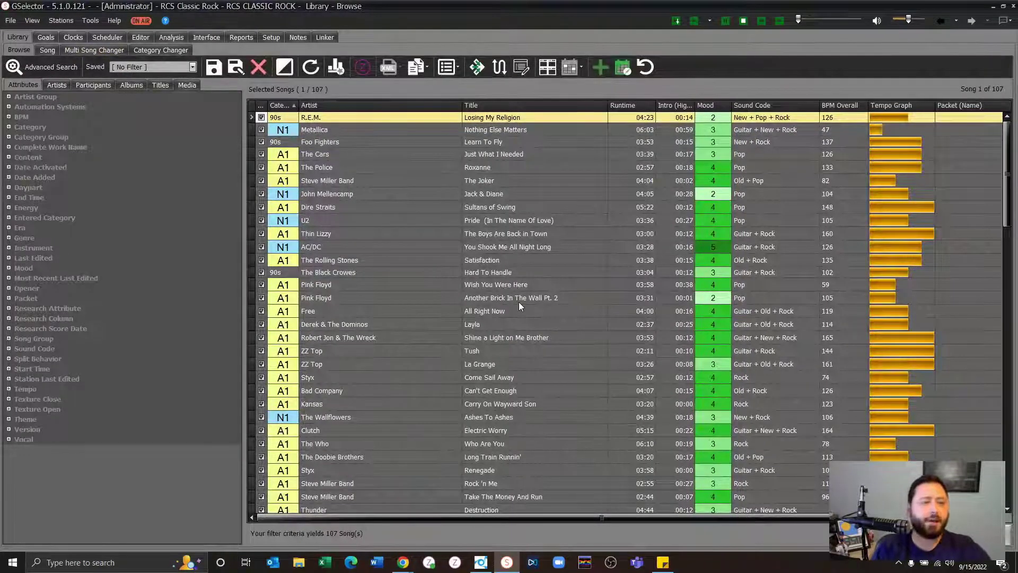
- Open the station's scheduler and select the whole day of Saturday 9/17/22 in the unscheduled hours grid
left_click(108, 38)
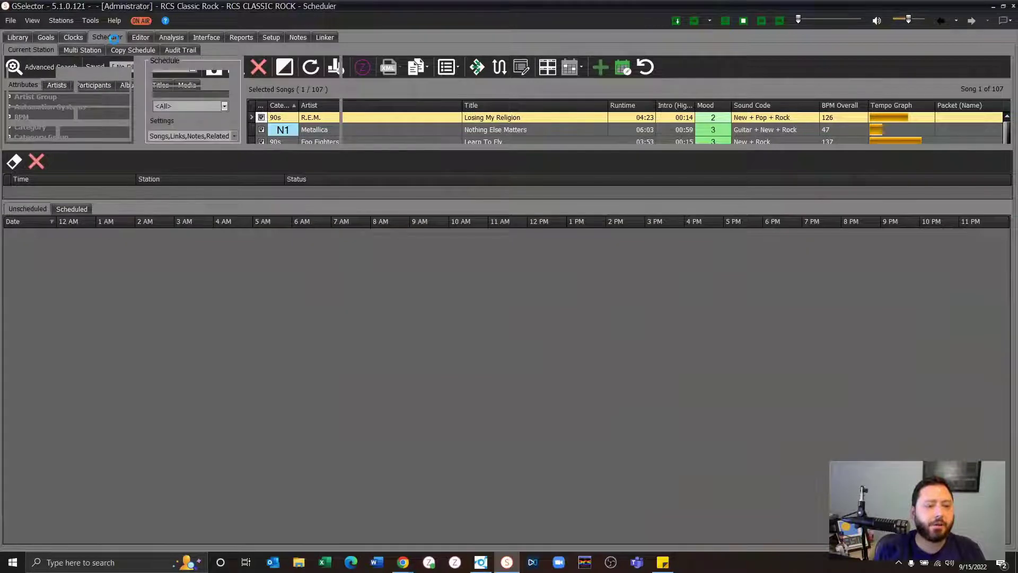
scroll(160, 416, "down", 15)
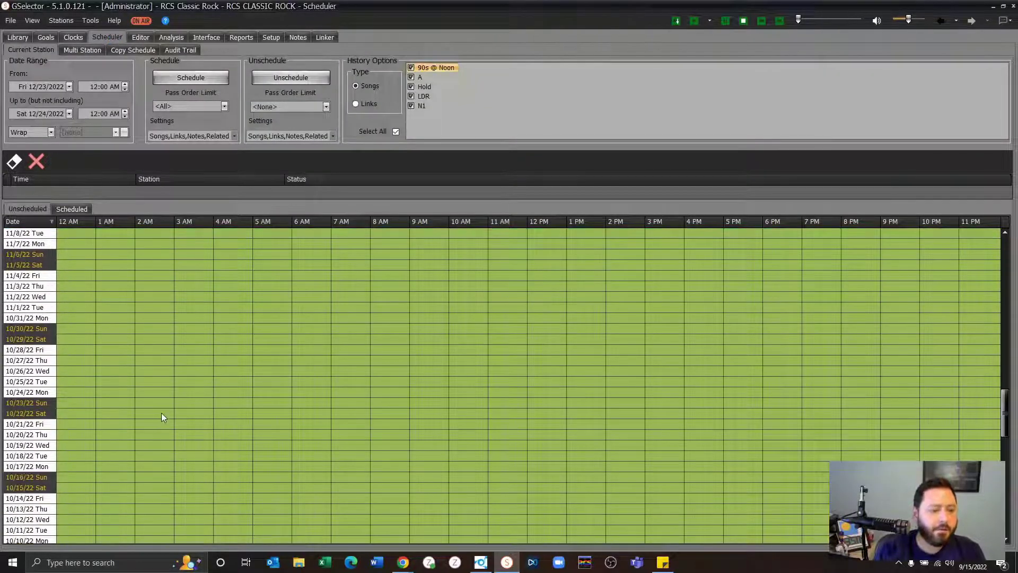
scroll(161, 412, "down", 3)
left_click(94, 373)
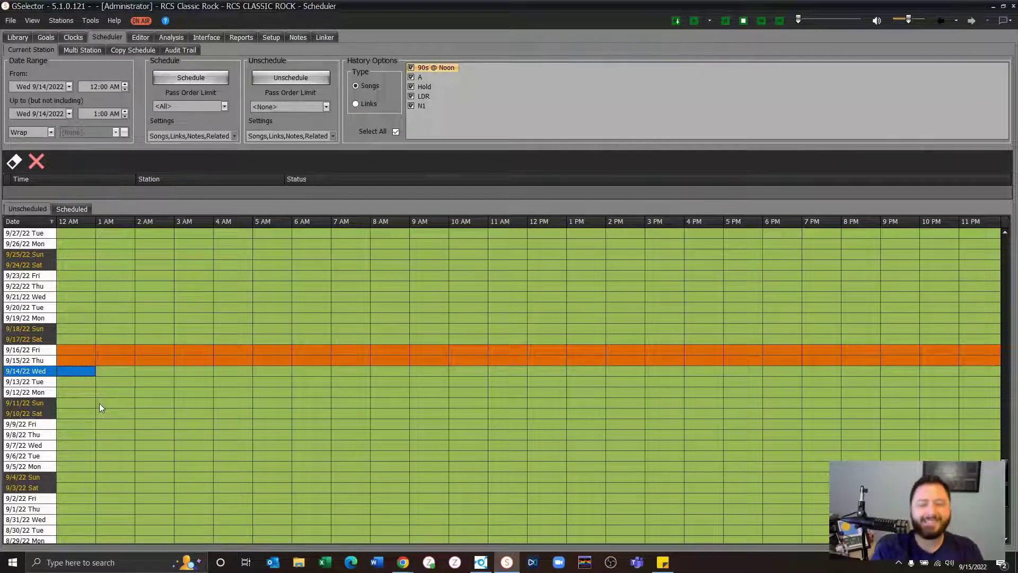
left_click(37, 340)
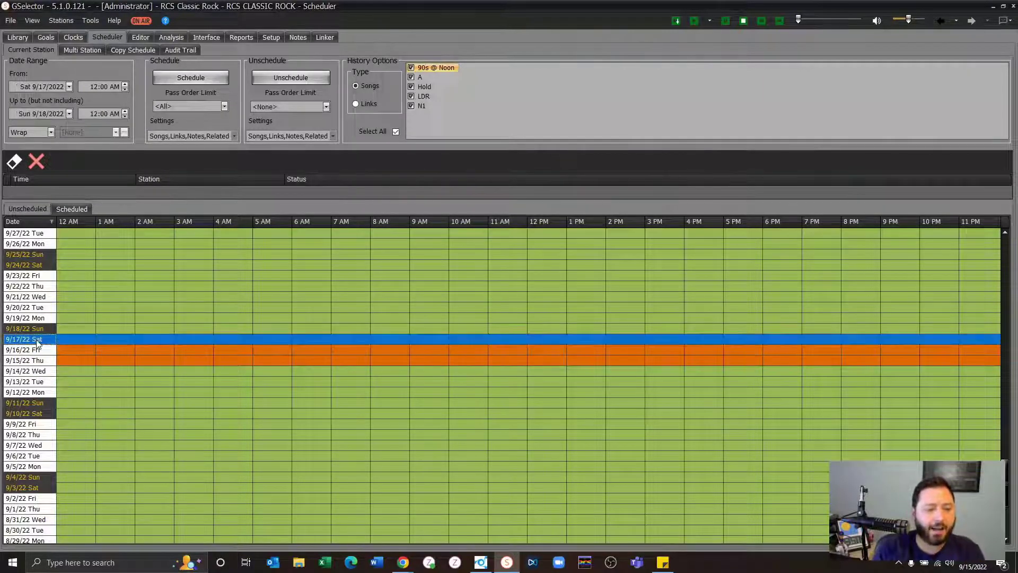
- Select Saturday 9/17/22 from 12 AM through 11 PM, and try a multi-day range from 9/17/22 5 PM to 9/26/22 1 AM
left_click(92, 343)
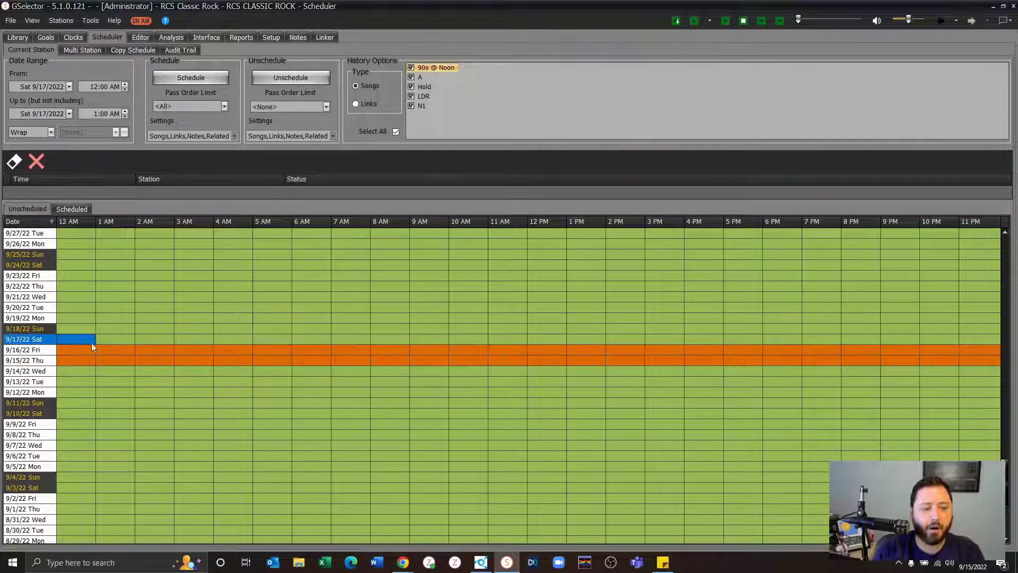
left_click(979, 339, "shift")
left_click(88, 244)
left_click(709, 342, "shift")
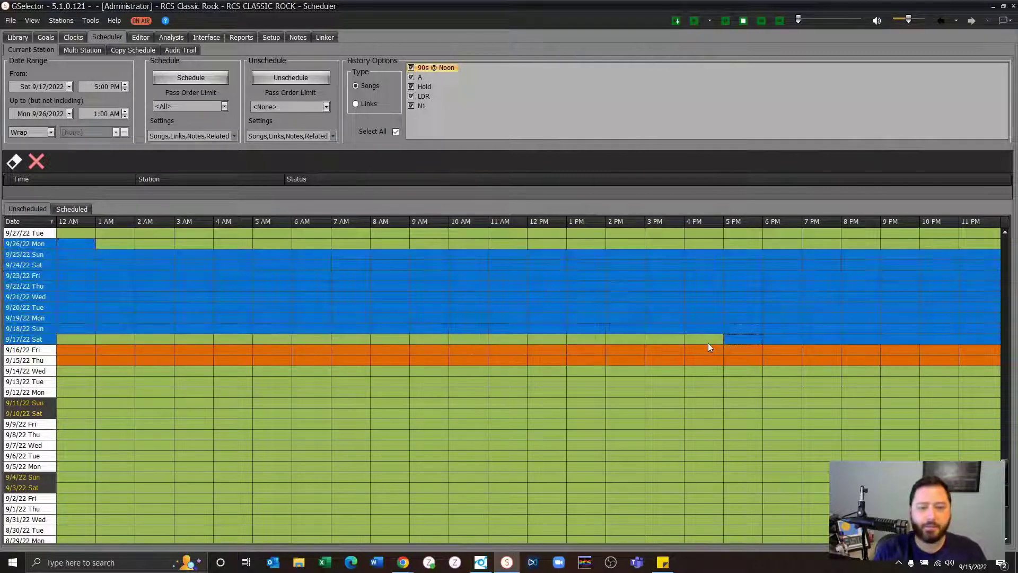
left_click(227, 403)
- Set the publication status of Saturday 9/17/22 to iHM Custom Locked
left_click(25, 341)
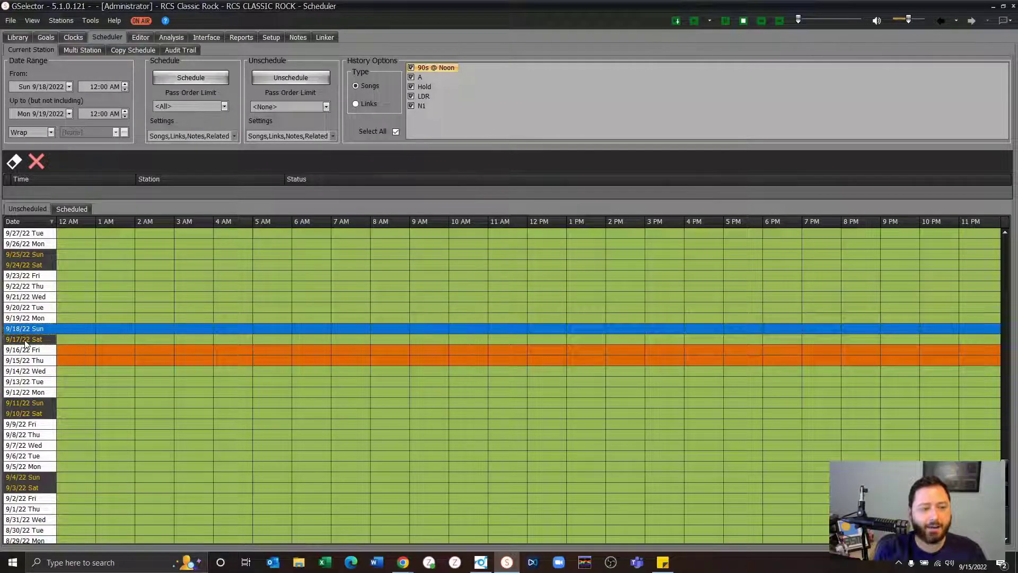
right_click(25, 342)
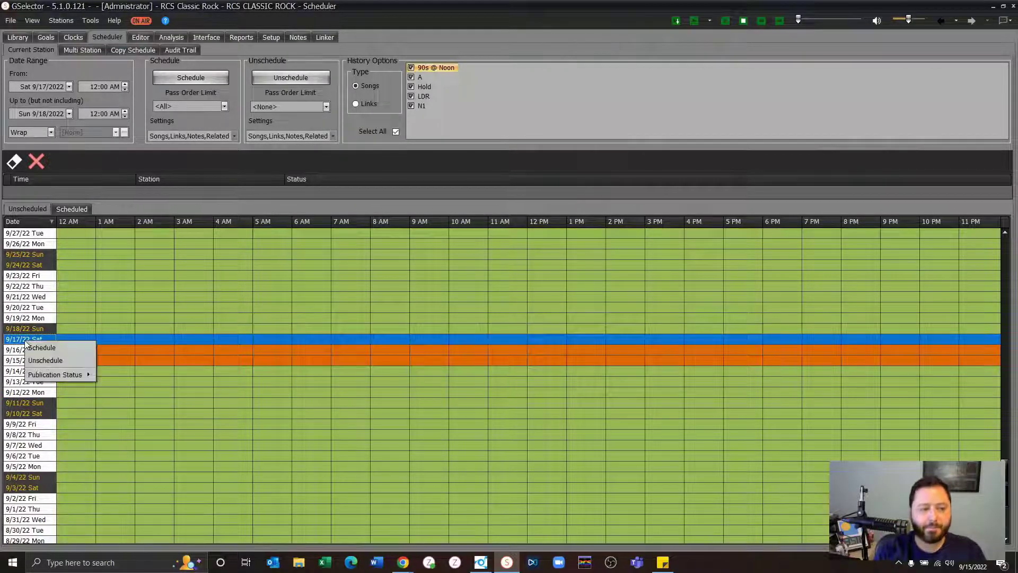
mouse_move(80, 374)
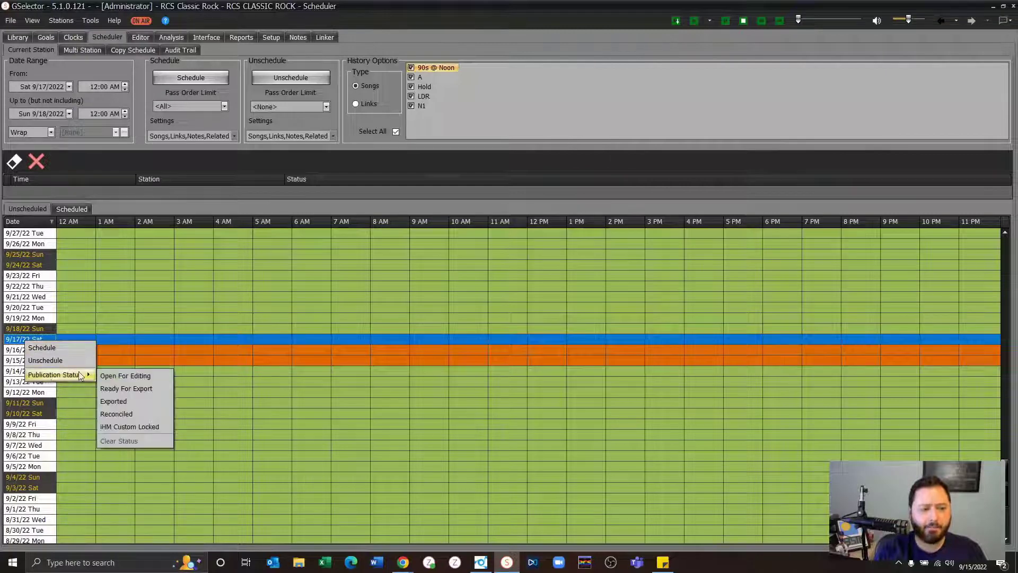
left_click(165, 428)
left_click(297, 392)
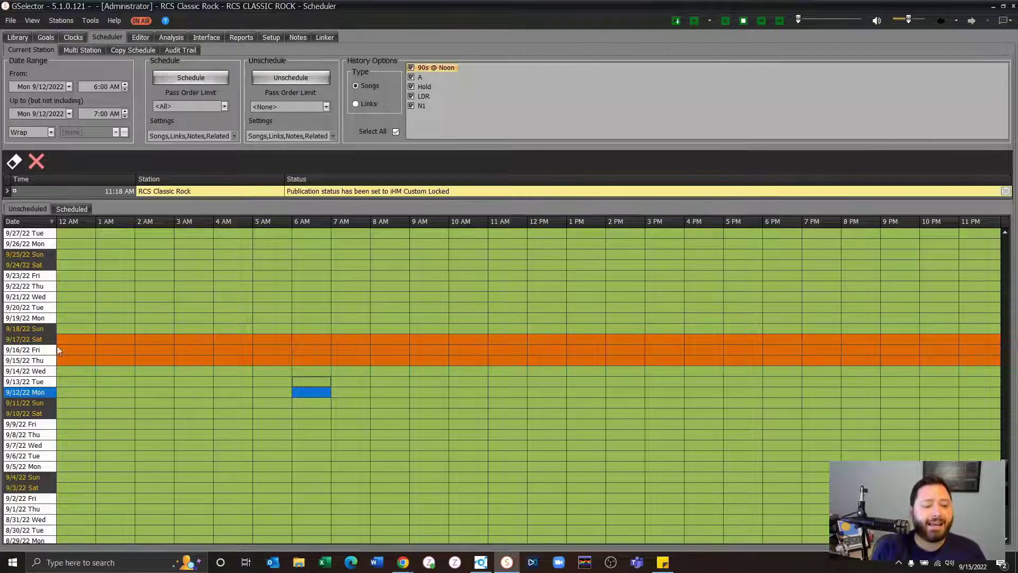
- Set the publication status of Saturday 9/17/22 to Open For Editing
left_click(32, 341)
right_click(31, 341)
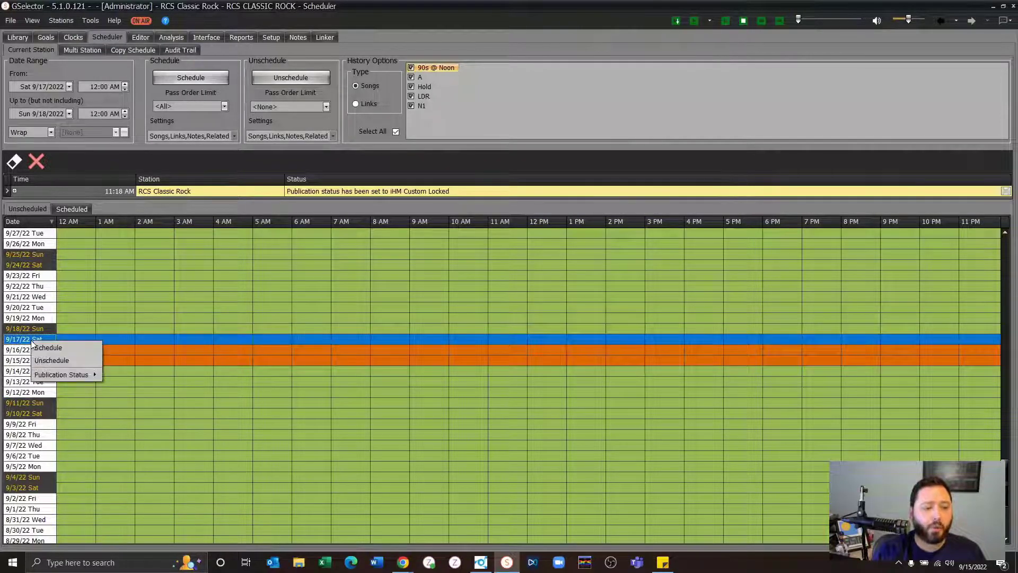
mouse_move(59, 378)
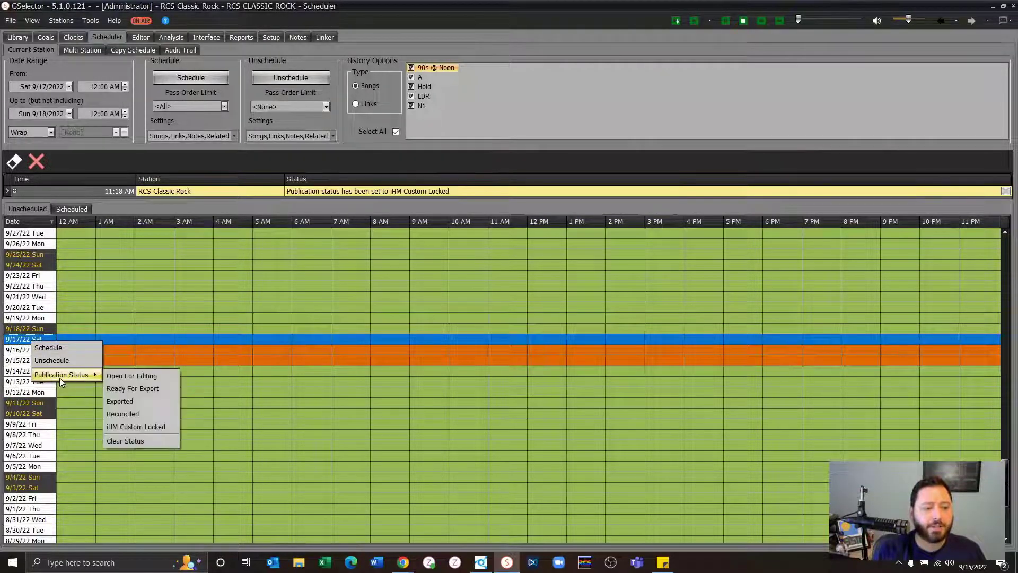
left_click(123, 380)
left_click(132, 384)
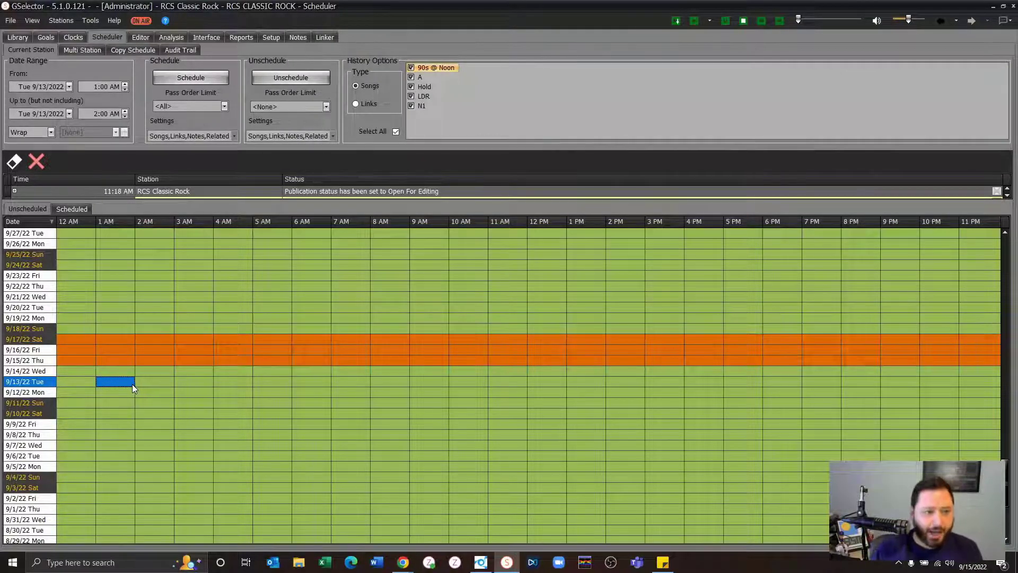
- Set the publication status of Saturday 9/17/22 back to iHM Custom Locked
left_click(24, 339)
right_click(23, 339)
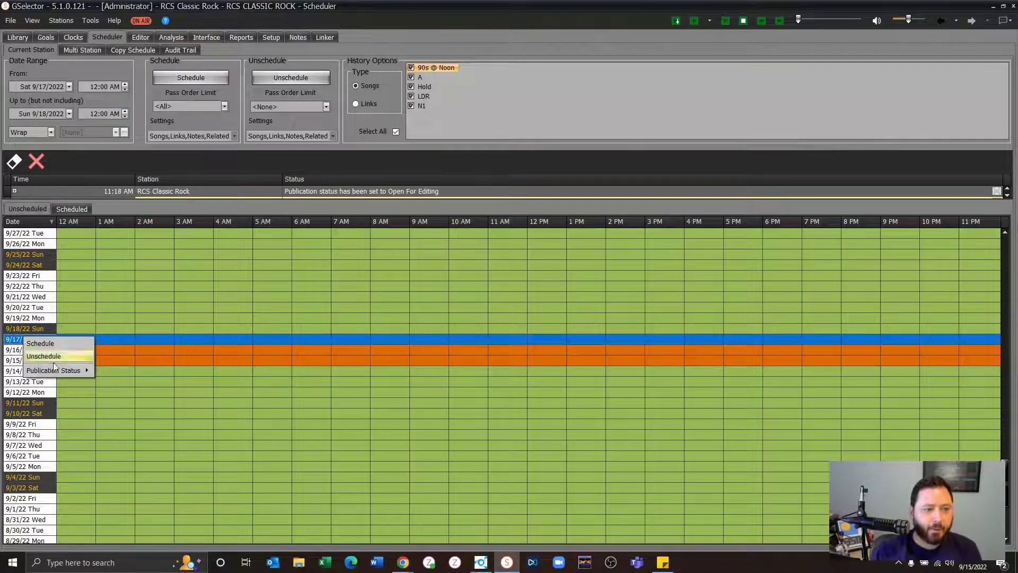
mouse_move(53, 371)
left_click(127, 424)
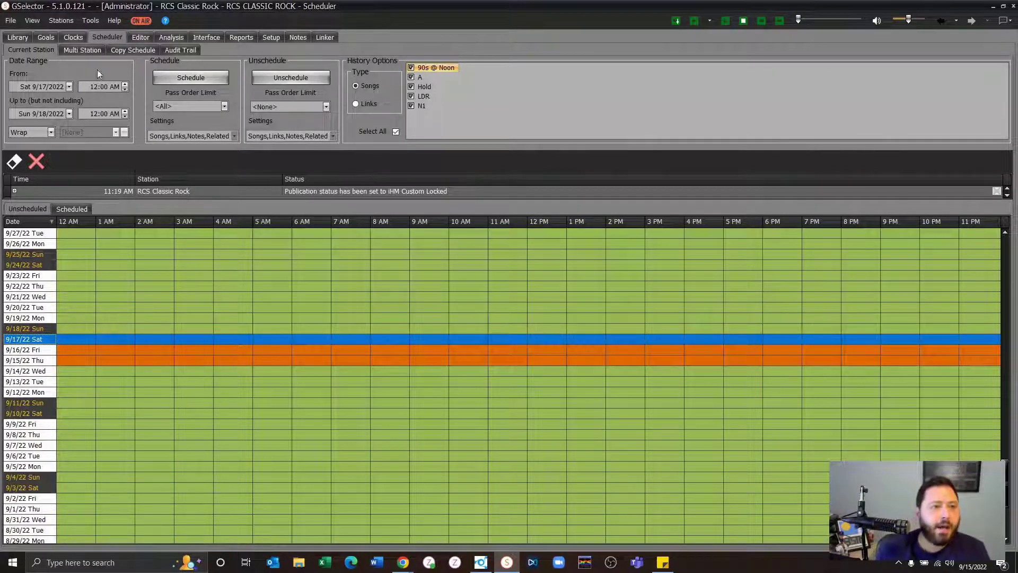
- Open the 90s @ Noon clock definition and check the lock level options of its first position without changing them
left_click(79, 37)
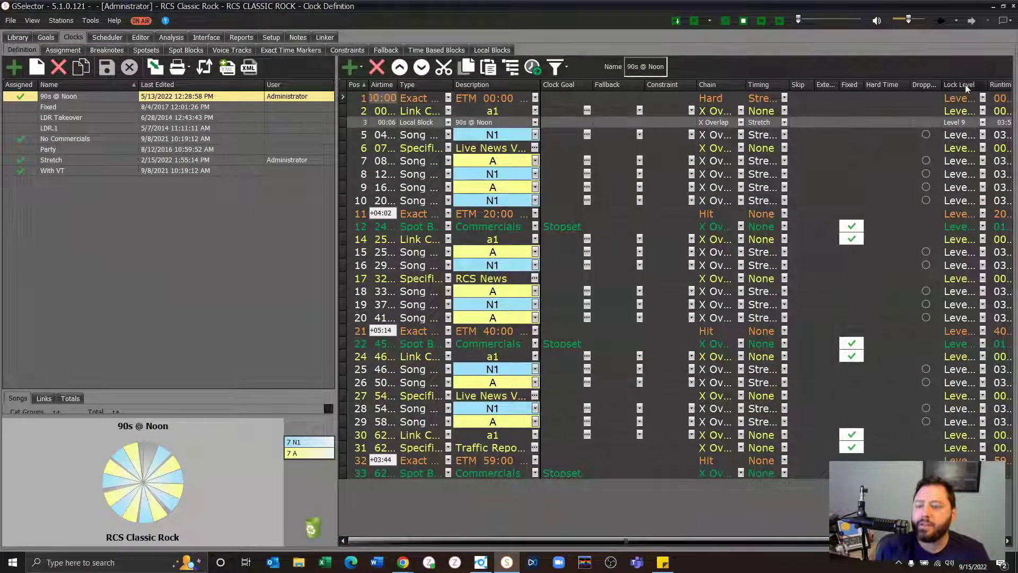
left_click(983, 97)
left_click(982, 97)
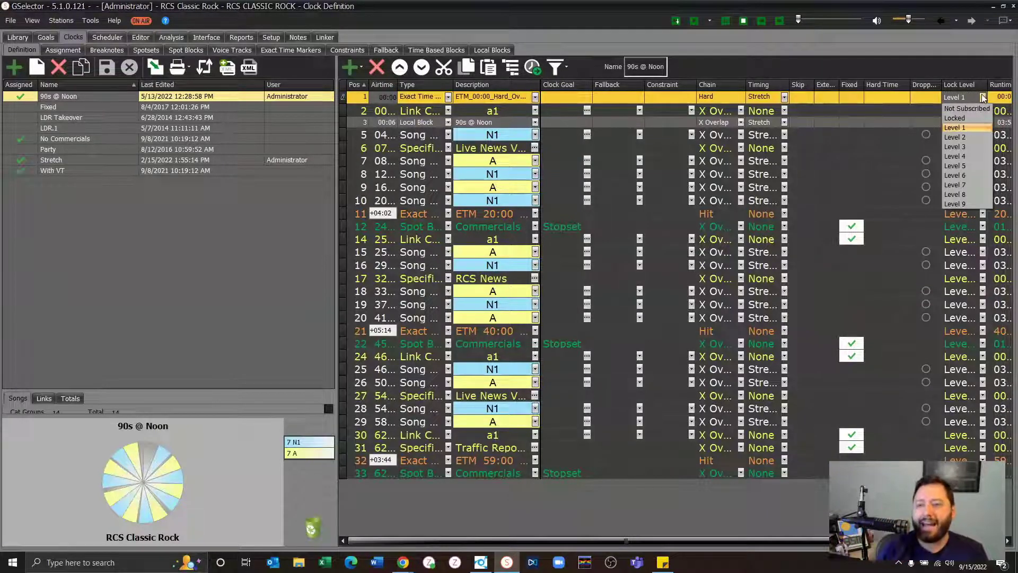
left_click(982, 97)
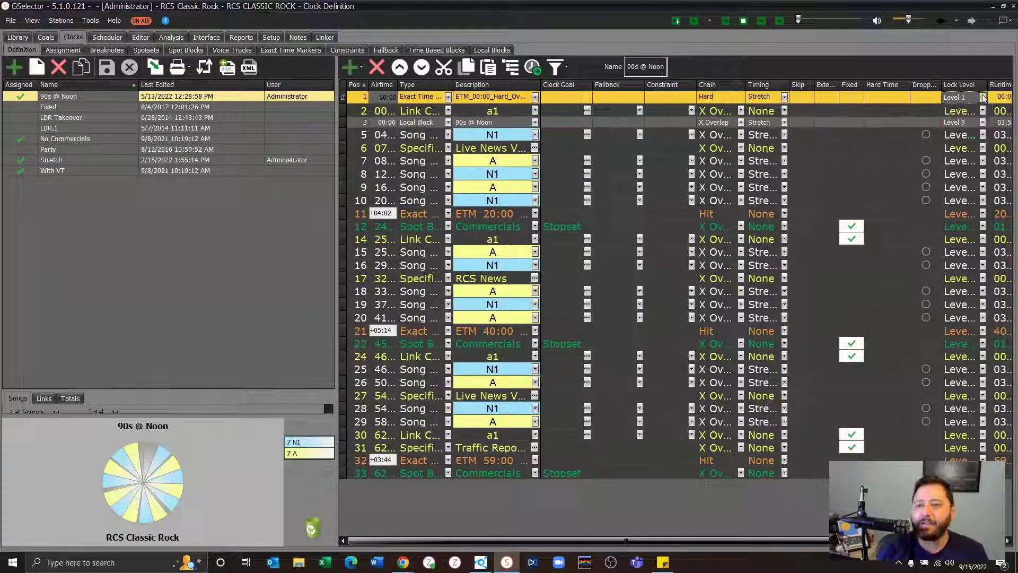
- Switch to the S3 Classic Rock Local station and show the 12 AM hour of the 9/16/2022 schedule in the editor
left_click(61, 21)
left_click(57, 109)
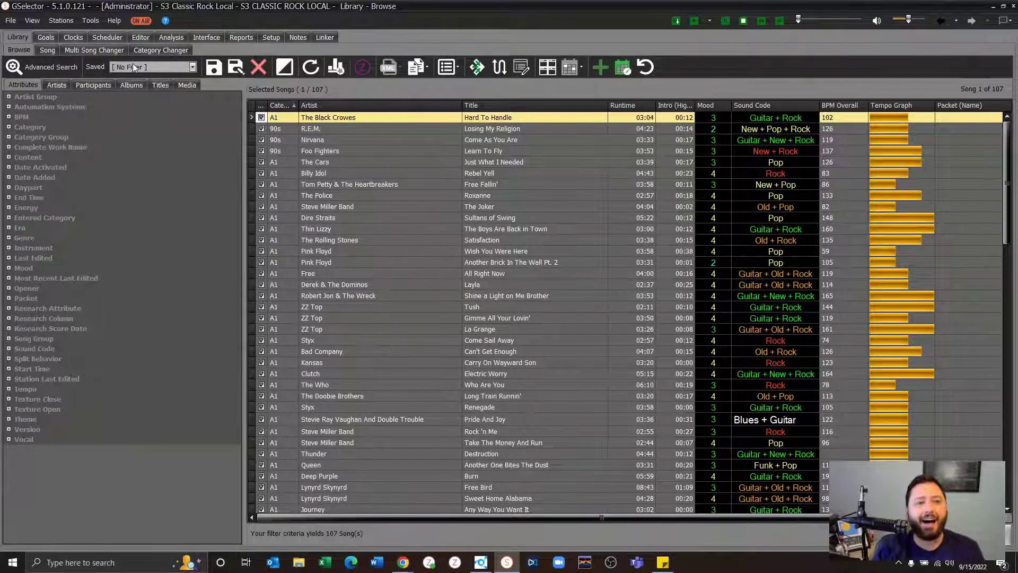
left_click(140, 38)
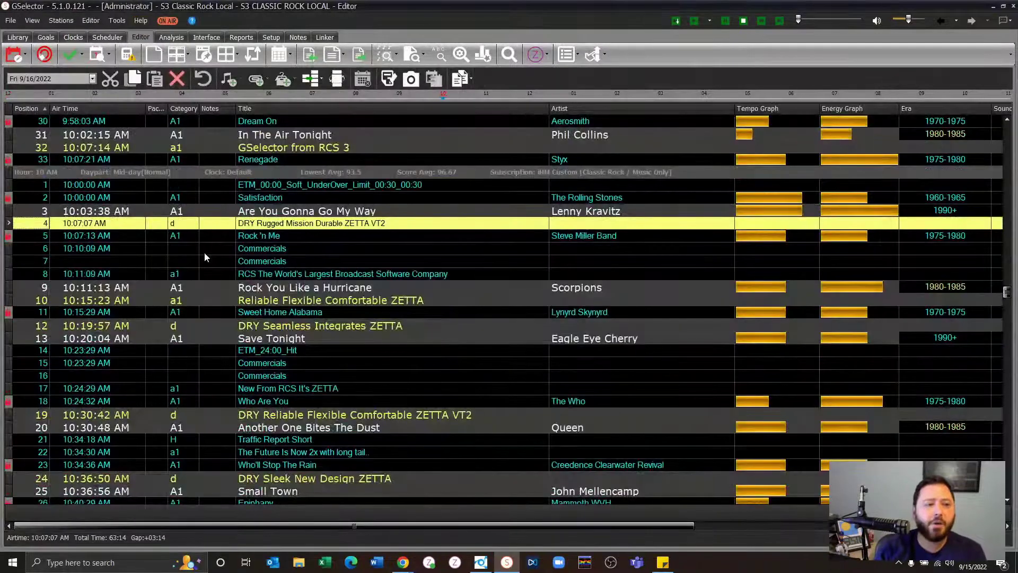
left_click(9, 93)
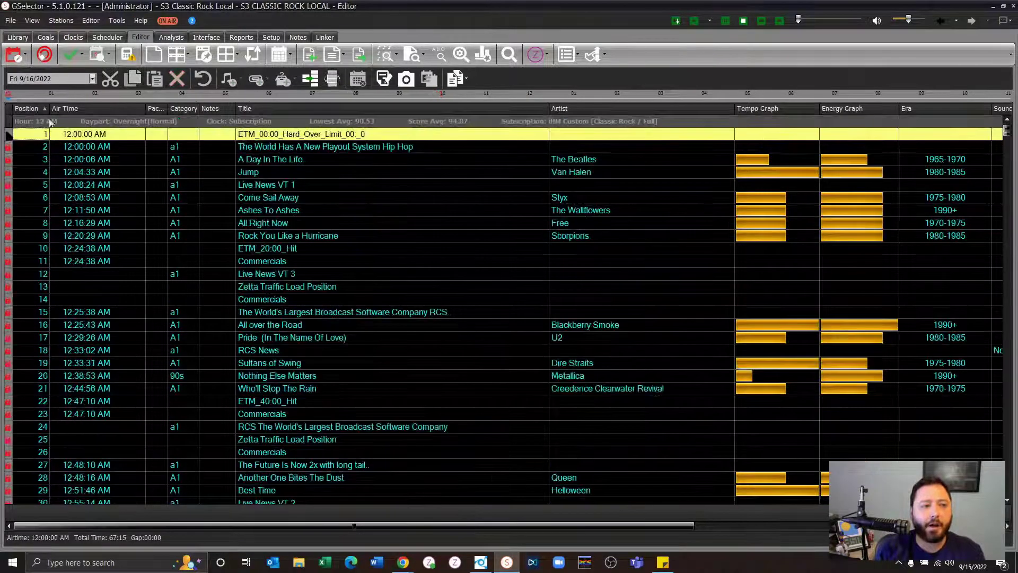
- Switch to the Subscription Manager, check the Monday 12 AM, Monday 10 AM and Tuesday 11 PM subscriptions, and return to the GSelector schedule editor
left_click(493, 565)
left_click(445, 131)
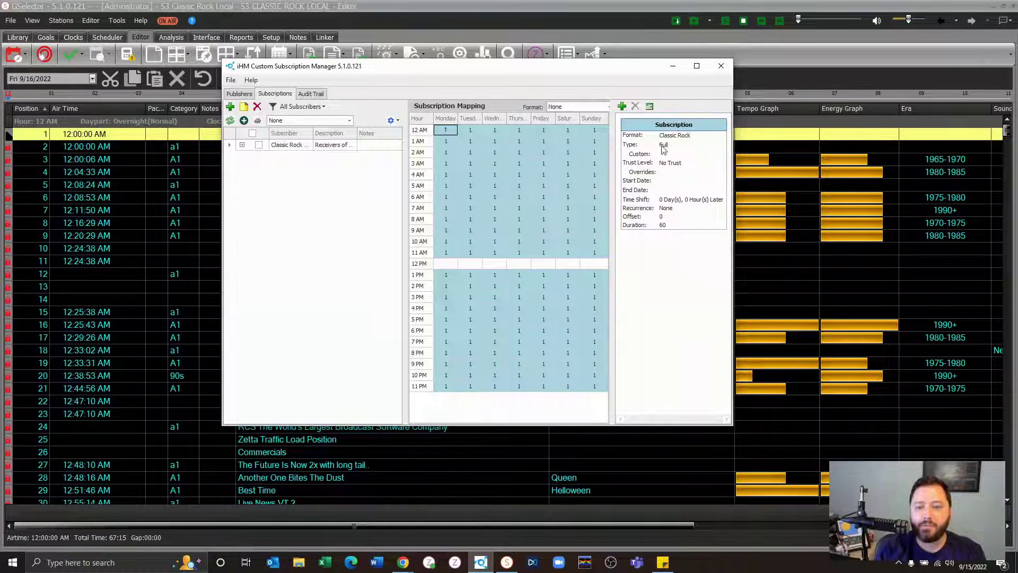
left_click(454, 245)
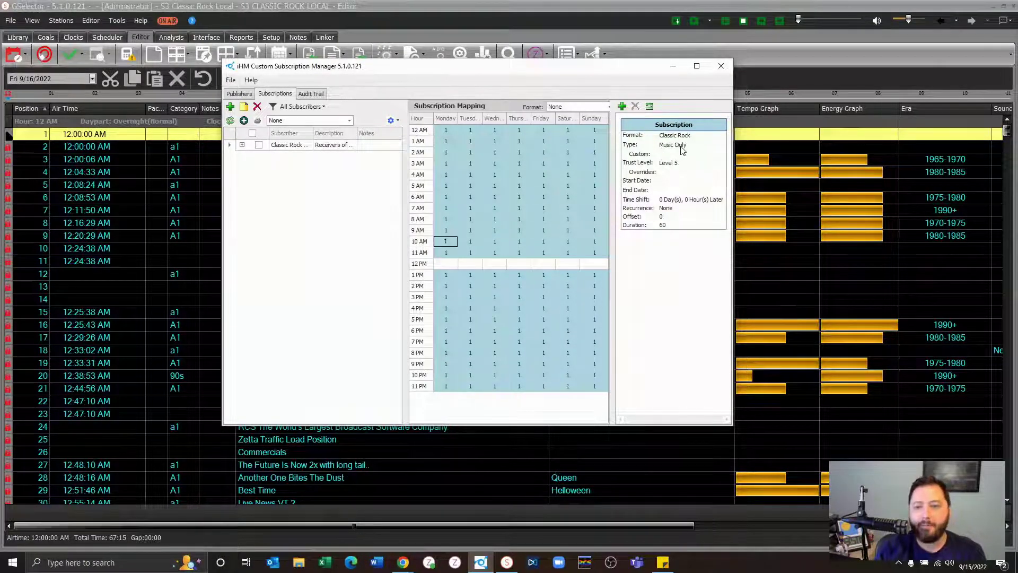
left_click(468, 387)
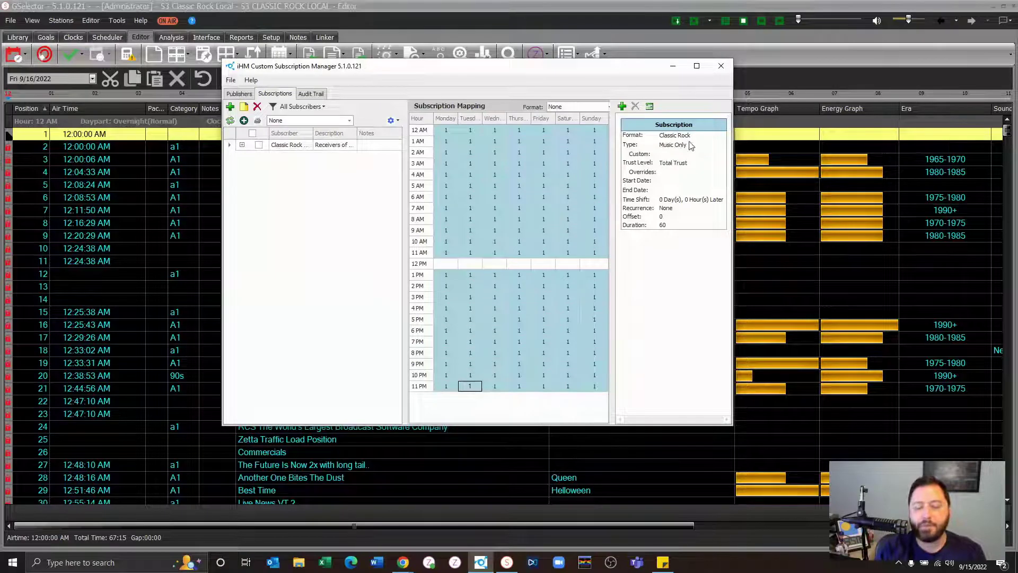
left_click(168, 216)
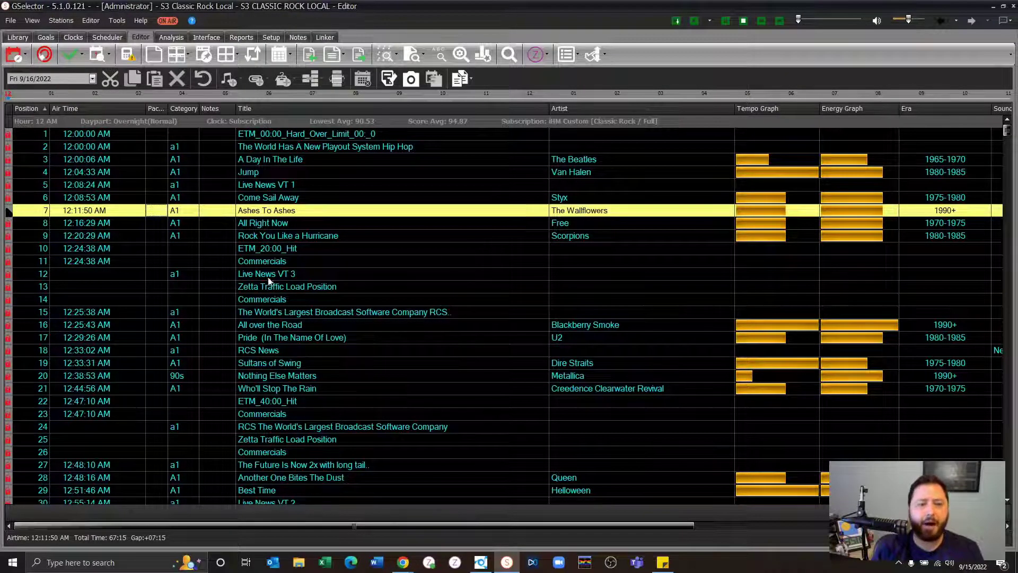
- Open the appearance assignments in the global settings
left_click(116, 22)
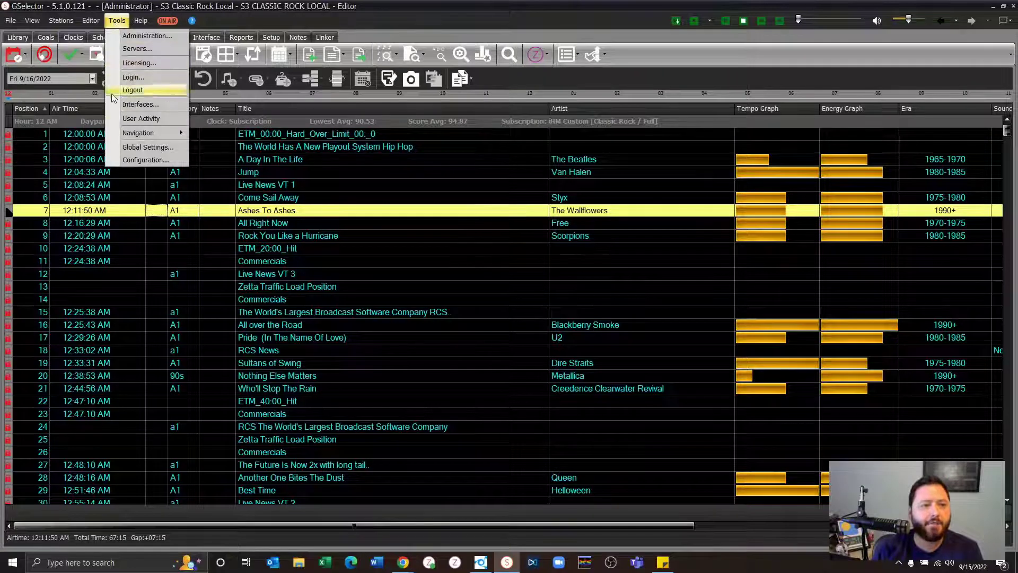
left_click(129, 148)
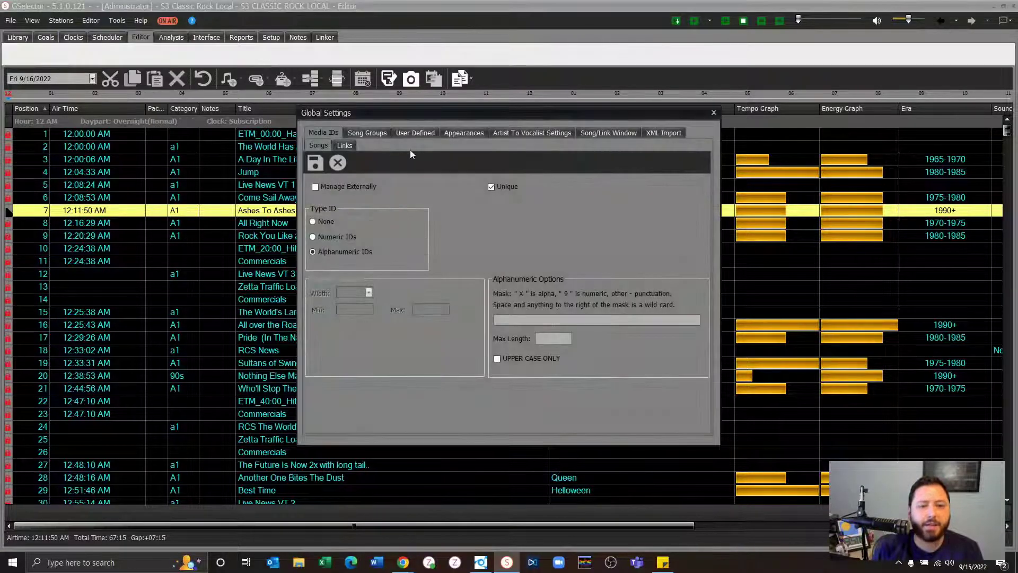
left_click(456, 138)
left_click(394, 148)
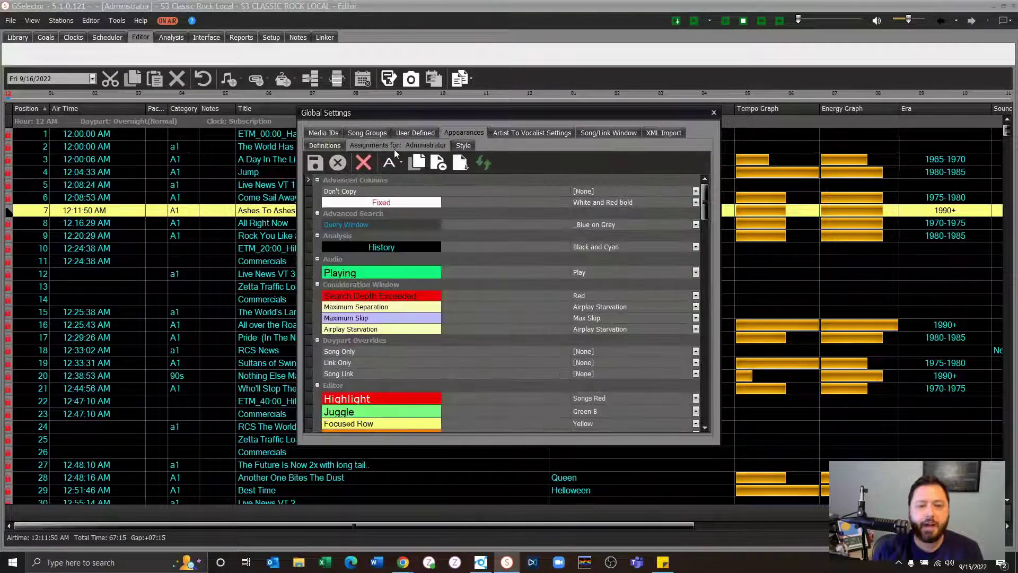
- Find the Locked Rows appearance under Schedule Subscription, close the global settings, and check locked rows in the 12 AM schedule hour
scroll(559, 300, "down", 10)
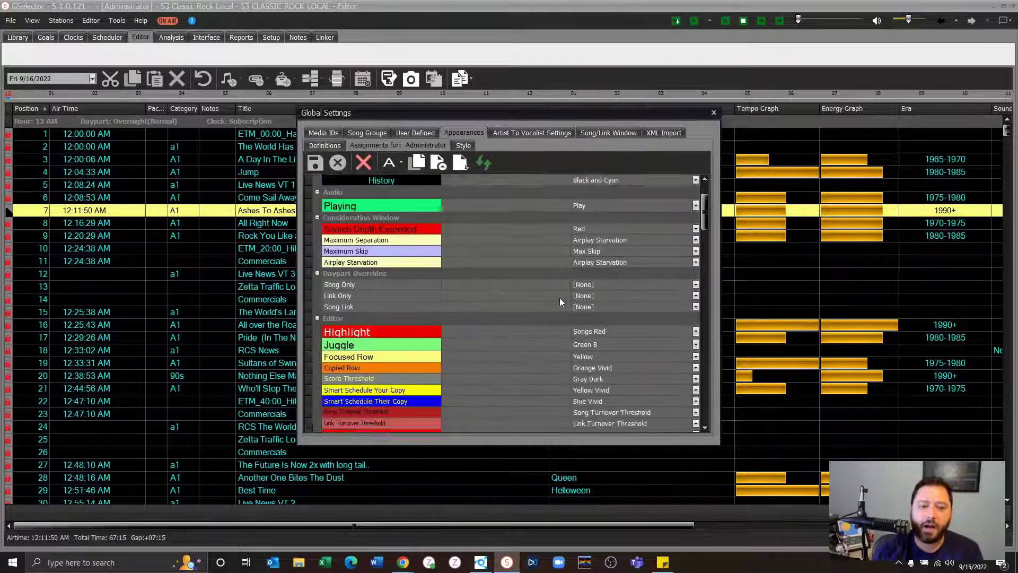
scroll(559, 297, "up", 10)
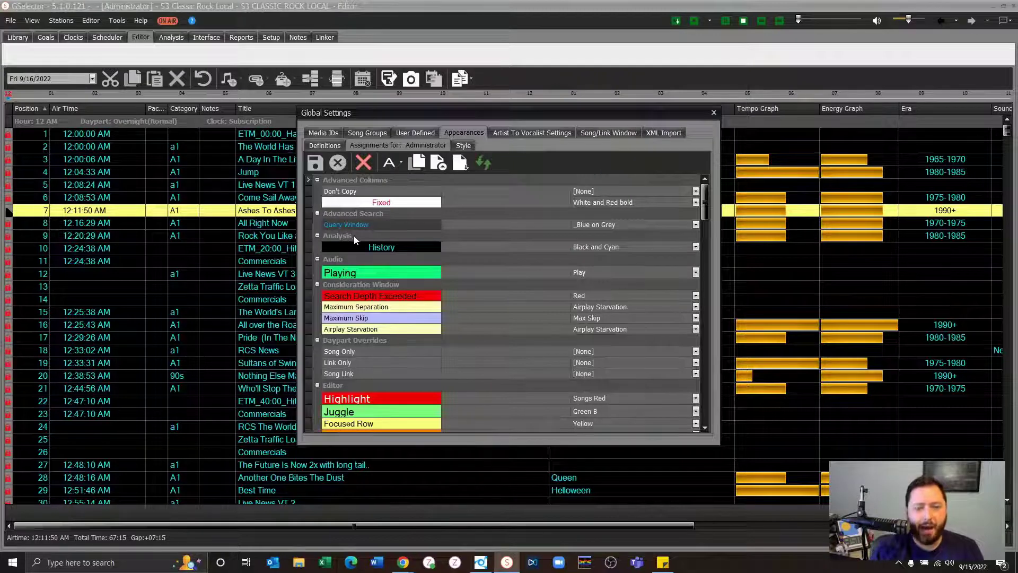
scroll(355, 234, "down", 5)
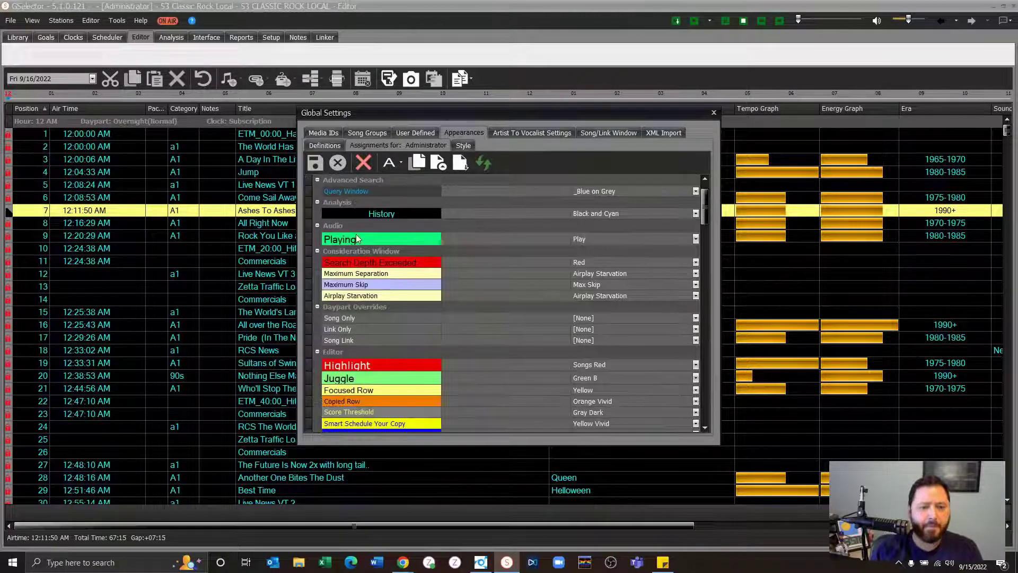
scroll(358, 238, "down", 7)
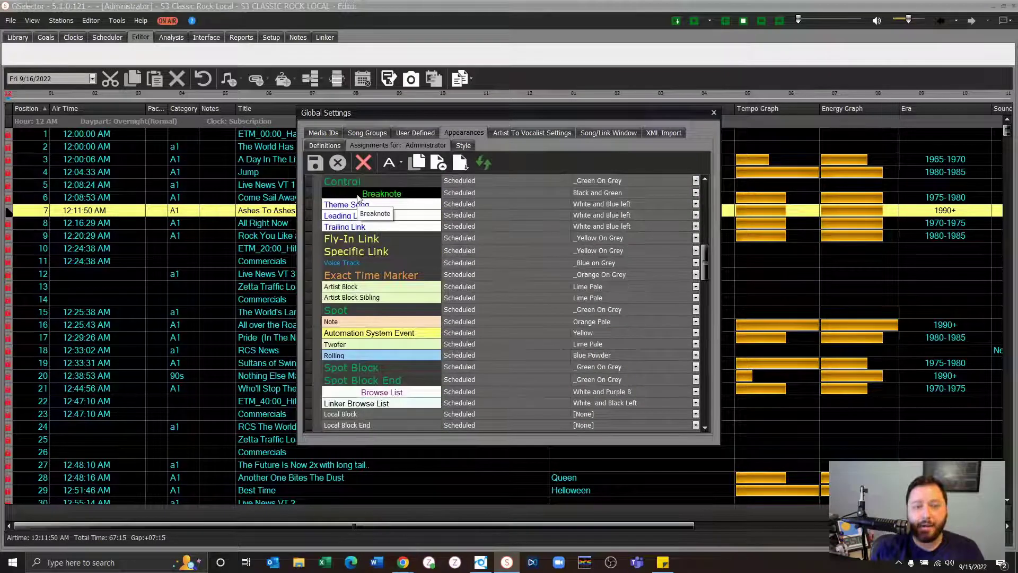
scroll(357, 199, "down", 10)
scroll(357, 199, "down", 10)
left_click(358, 239)
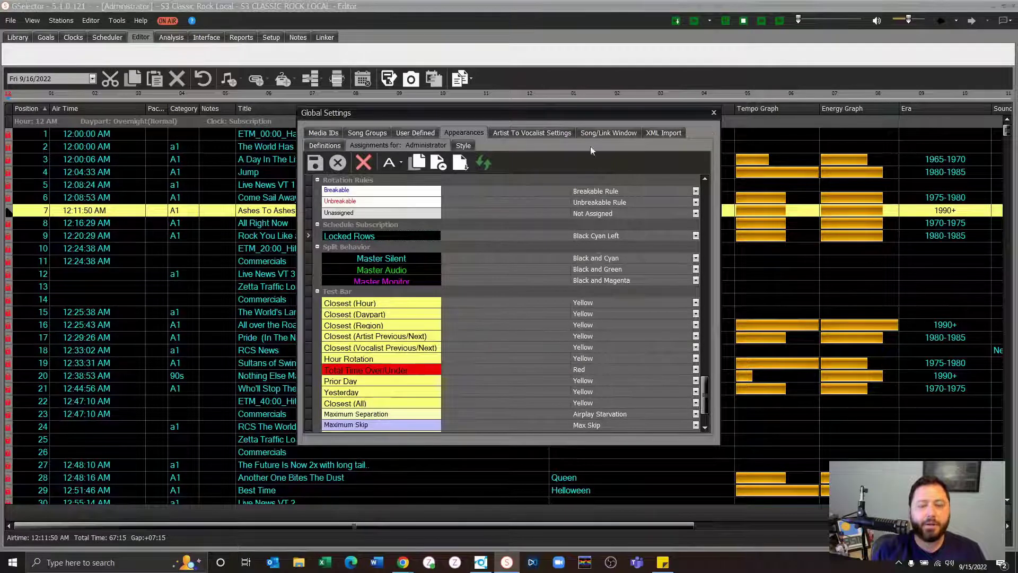
left_click(714, 114)
left_click(339, 247)
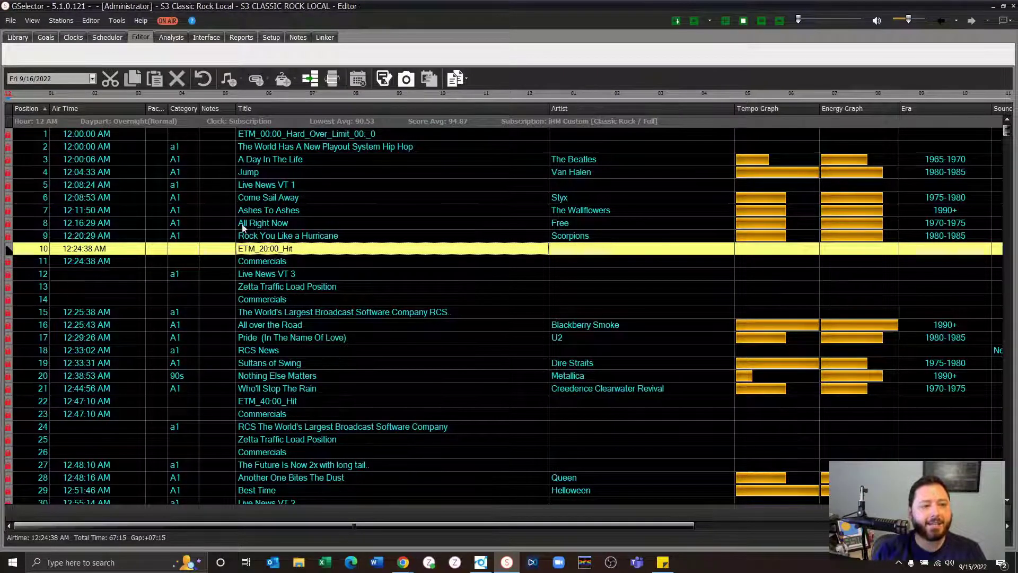
left_click(359, 187)
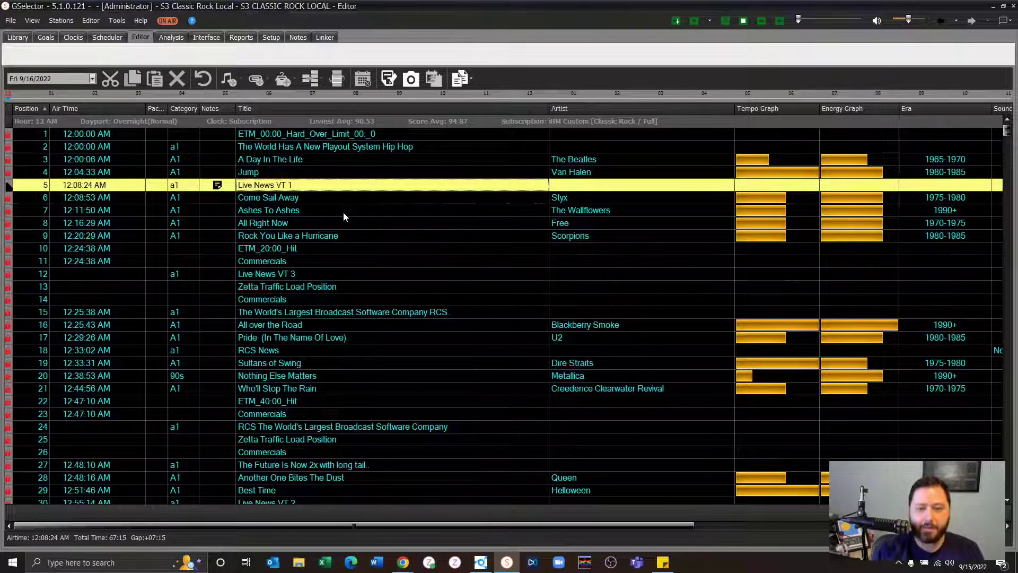
- Review the locked rows in the 12 AM and 1 AM hours, then compare the noon, 11 AM and 10 AM hours
scroll(342, 233, "down", 10)
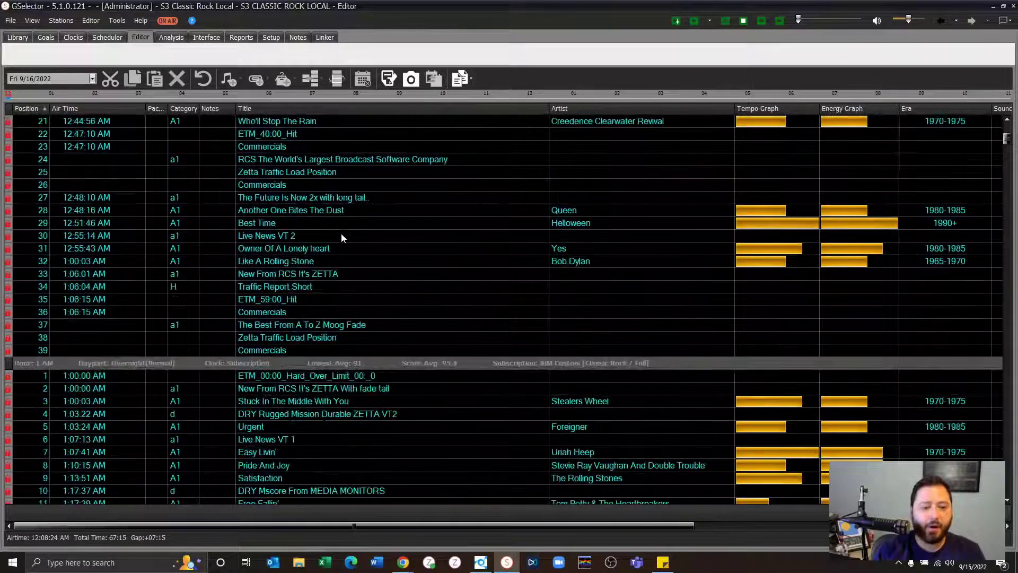
scroll(342, 234, "down", 5)
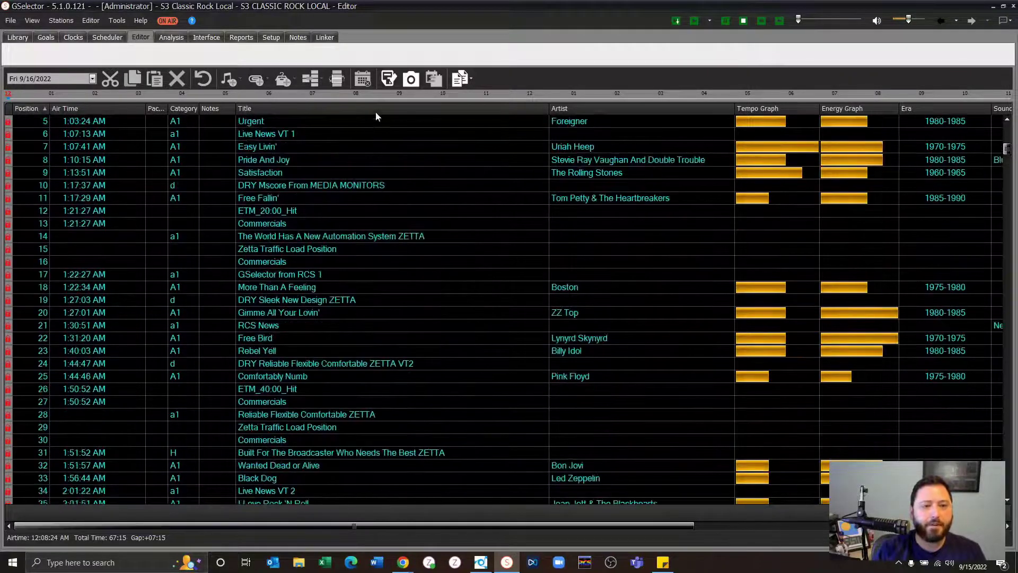
left_click(531, 95)
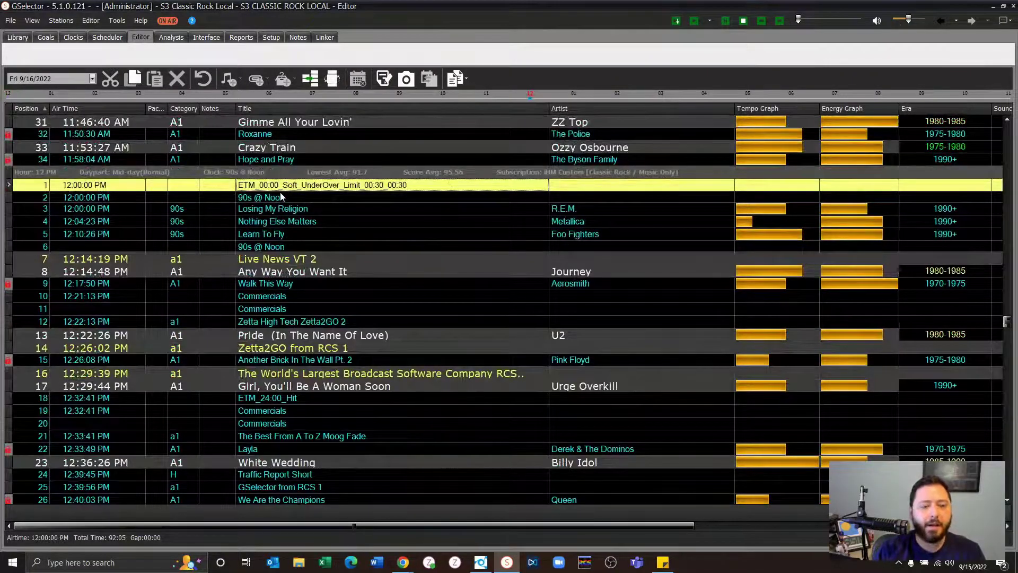
scroll(280, 212, "up", 13)
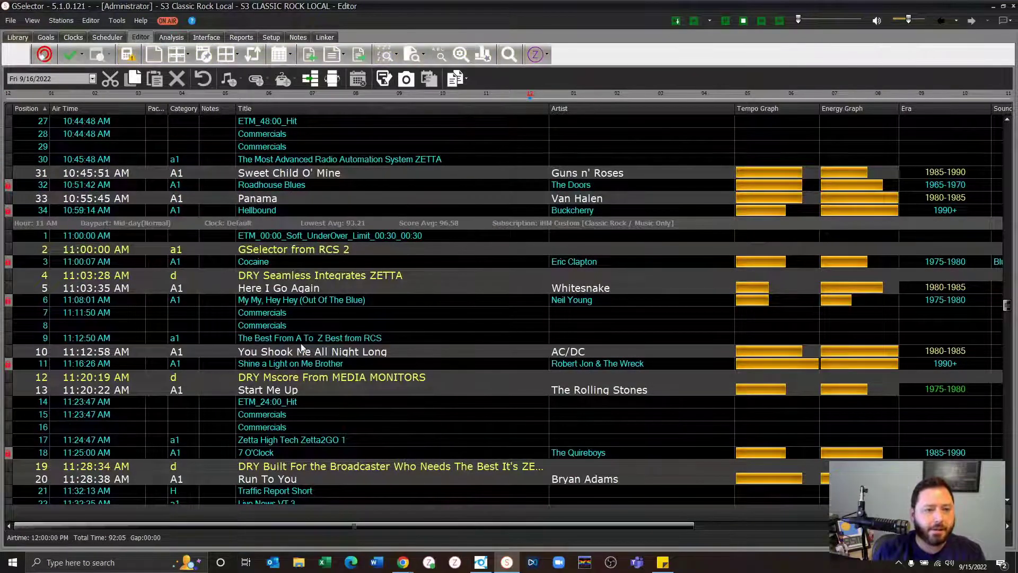
scroll(282, 297, "up", 12)
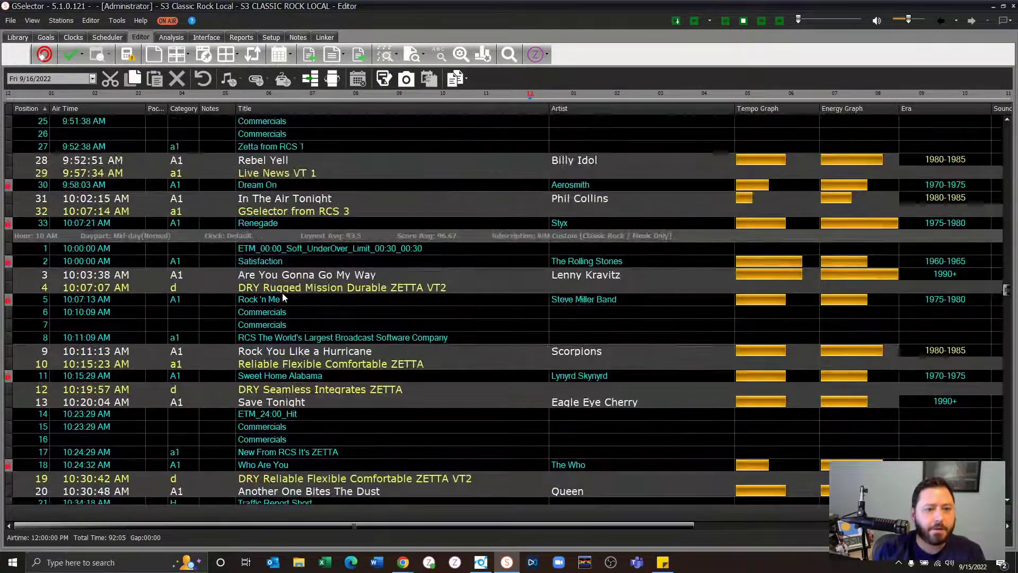
left_click(289, 248)
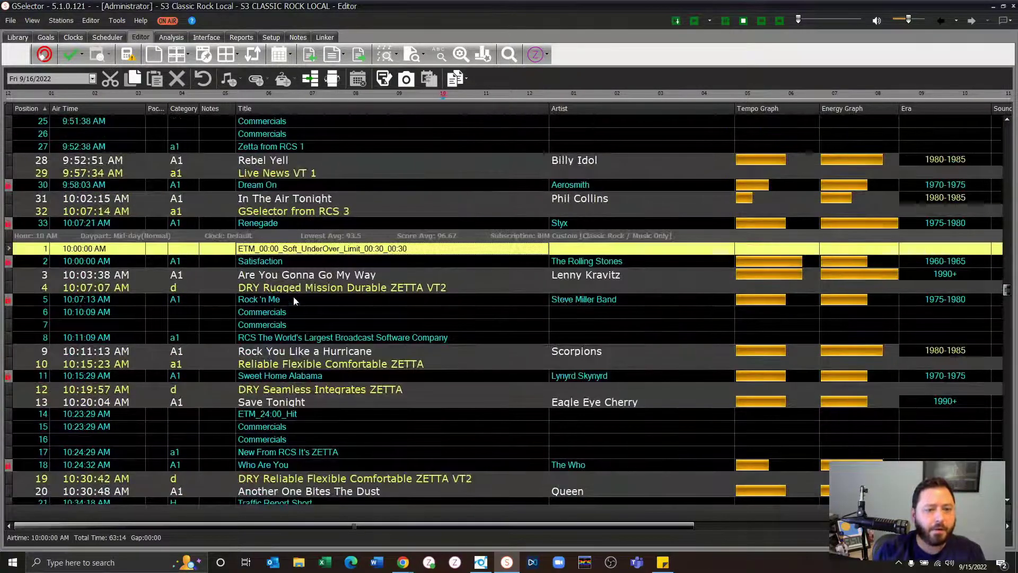
scroll(294, 302, "down", 3)
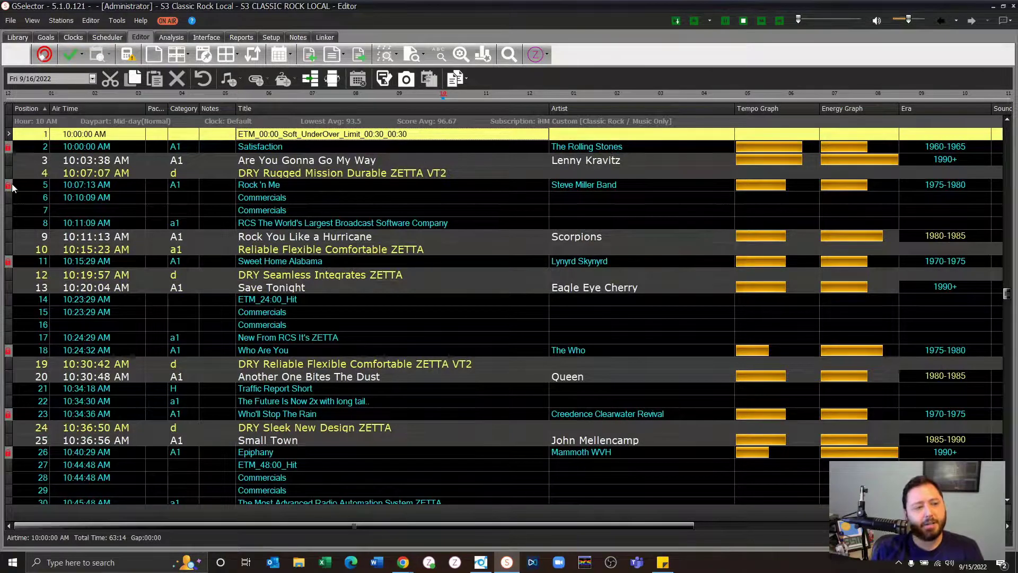
- View the replacement song candidates for Are You Gonna Go My Way in the 10 AM hour, leaving the song unreplaced
left_click(317, 162)
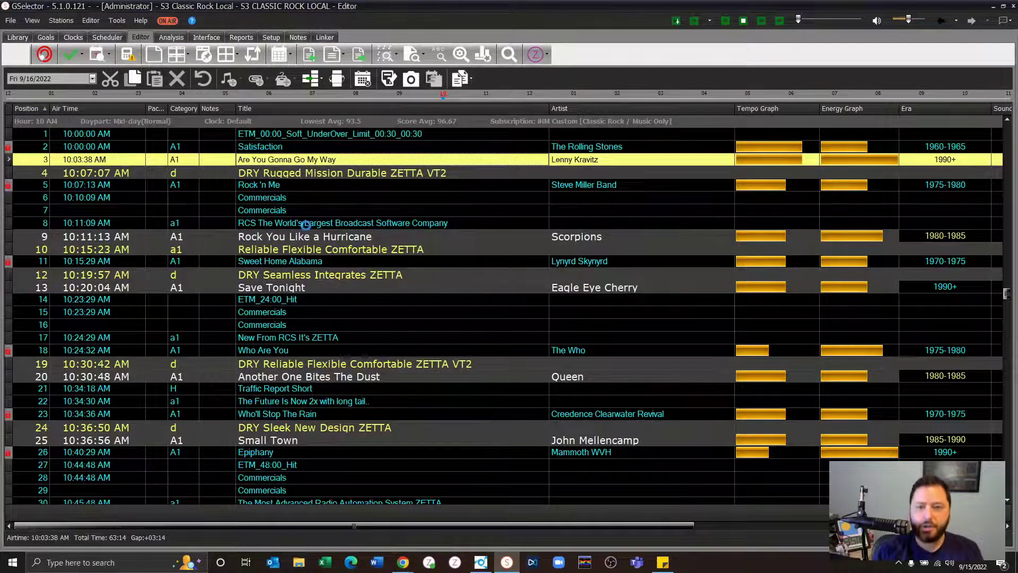
key("ctrl+r")
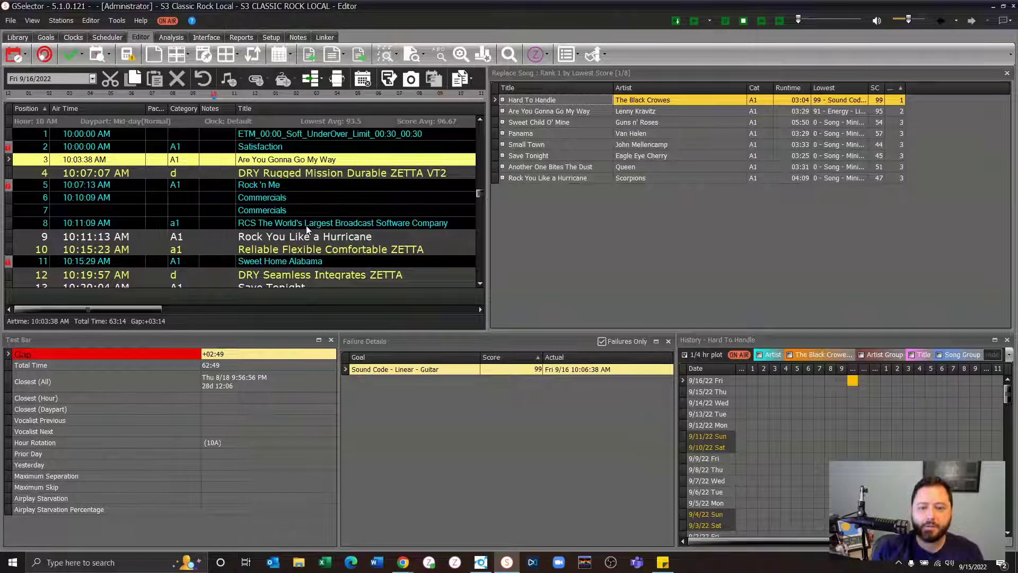
key("Escape")
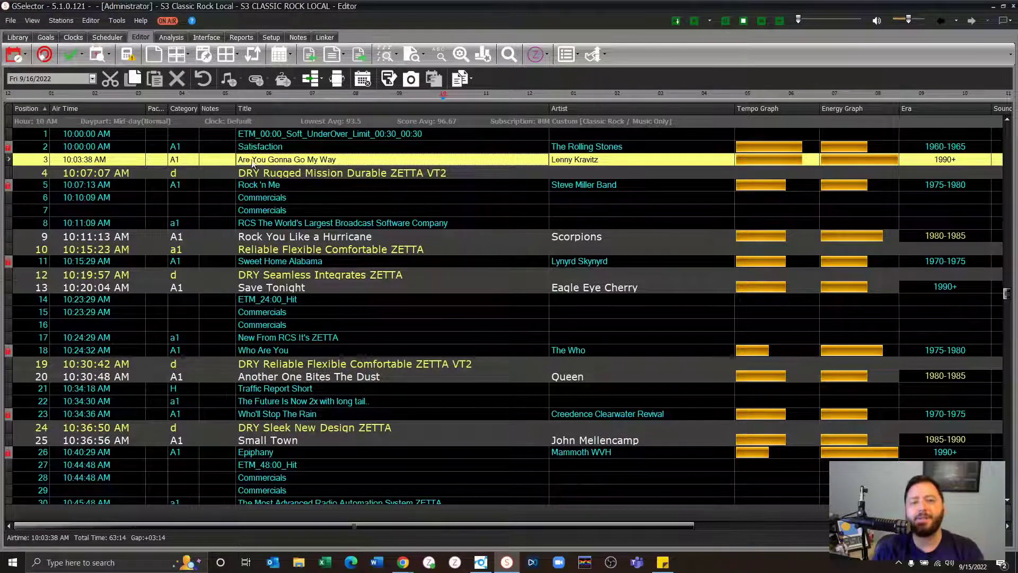
- Show the 12 PM schedule hour and inspect the Local Block entry in the 90s @ Noon clock definition
left_click(530, 95)
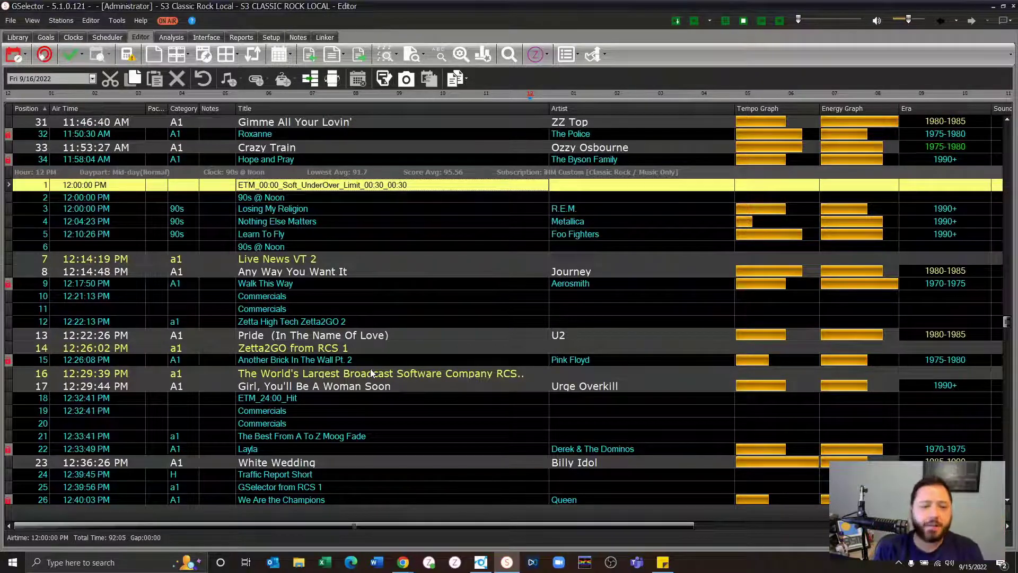
left_click(67, 37)
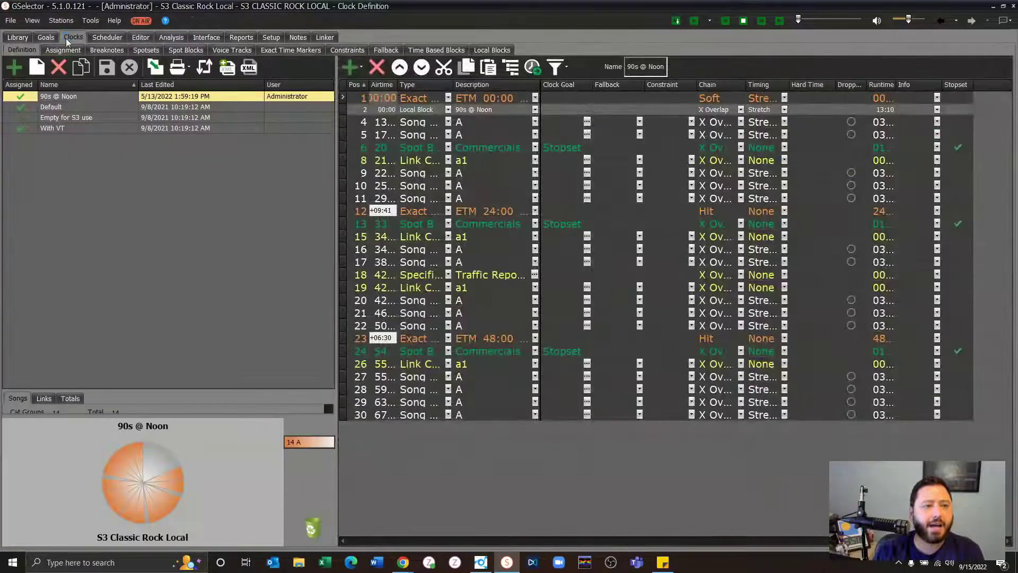
left_click(371, 109)
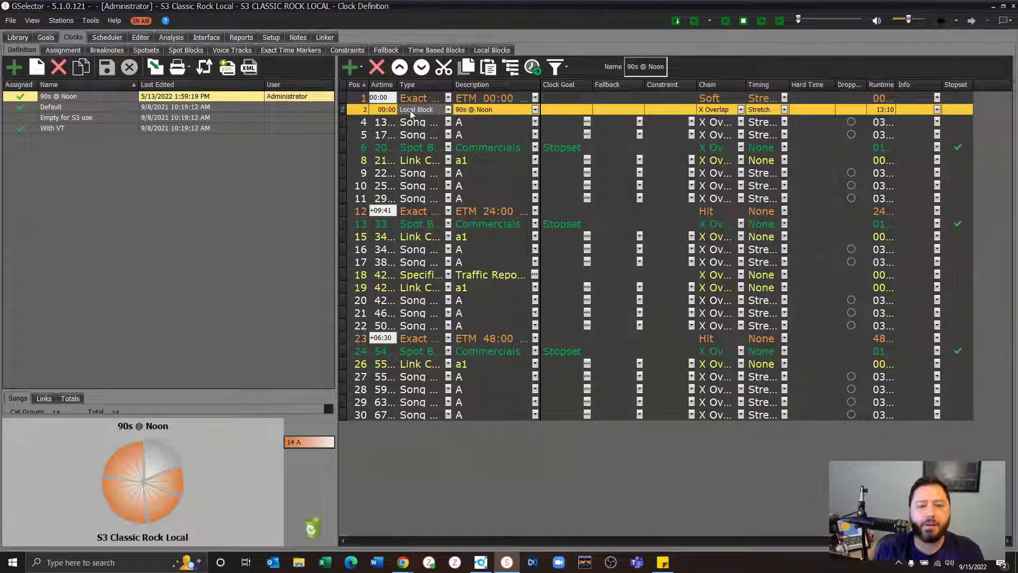
- Inspect the entries of the 90s @ Noon local block and close its editing window without changes
left_click(497, 51)
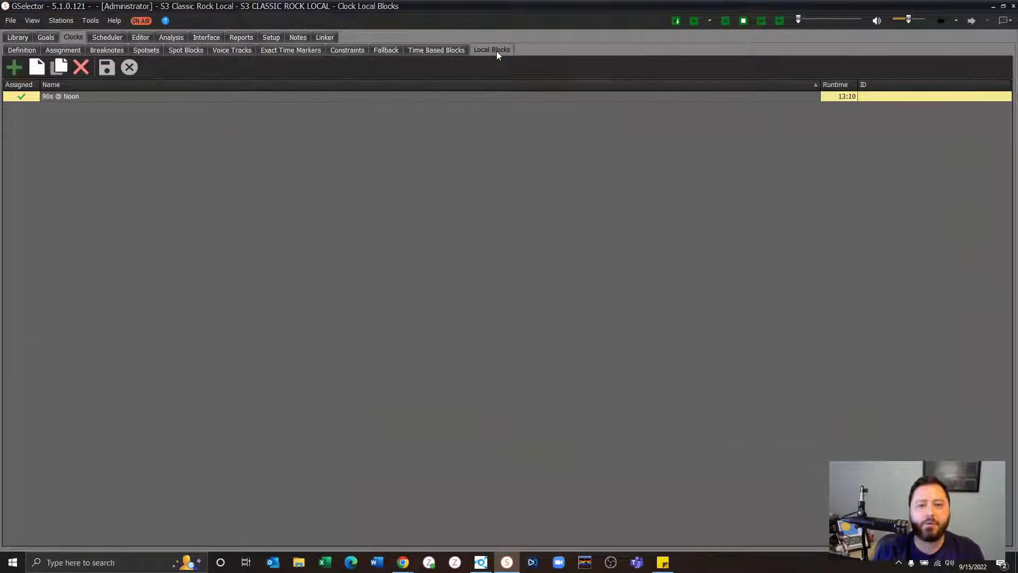
double_click(145, 98)
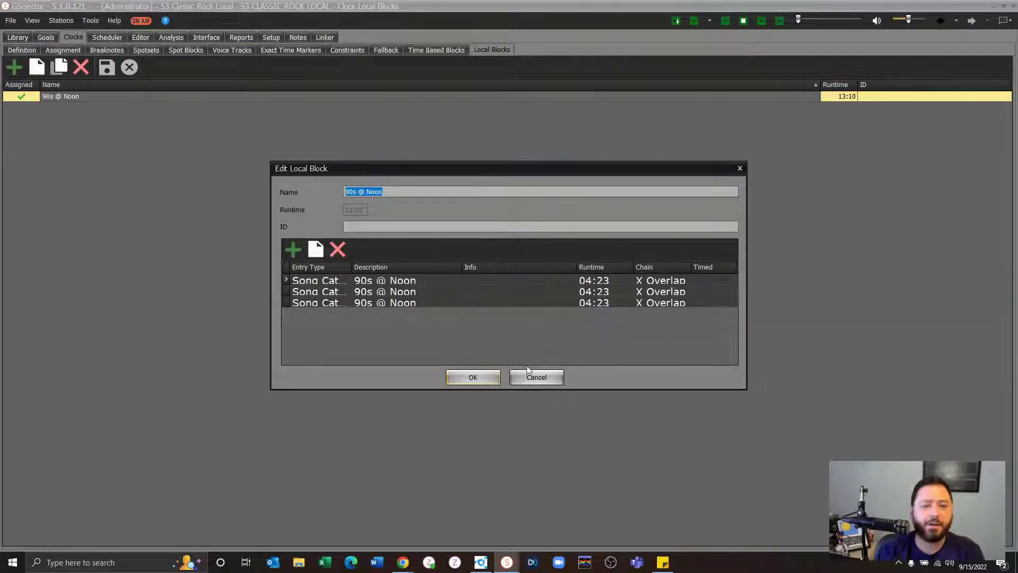
left_click(535, 378)
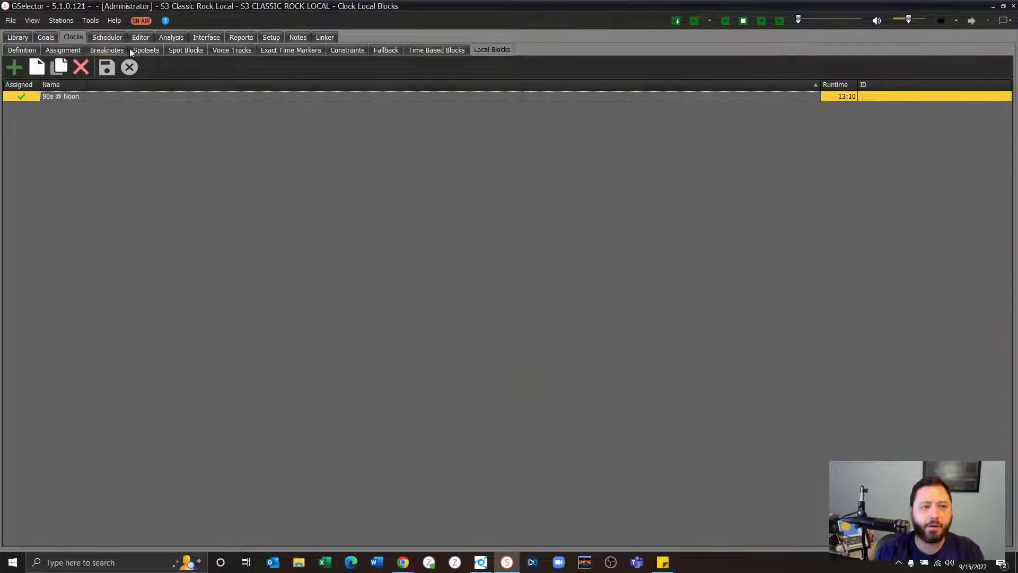
- Return to the schedule editor and check the 90s @ Noon block rows and the songs following them in the 12 PM hour
left_click(142, 38)
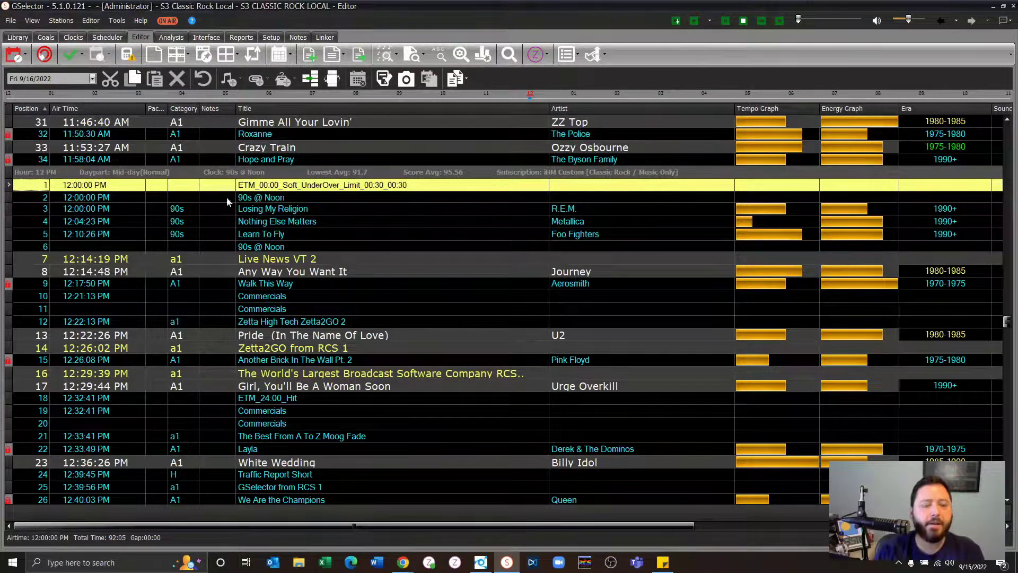
left_click_drag(270, 212, 271, 248)
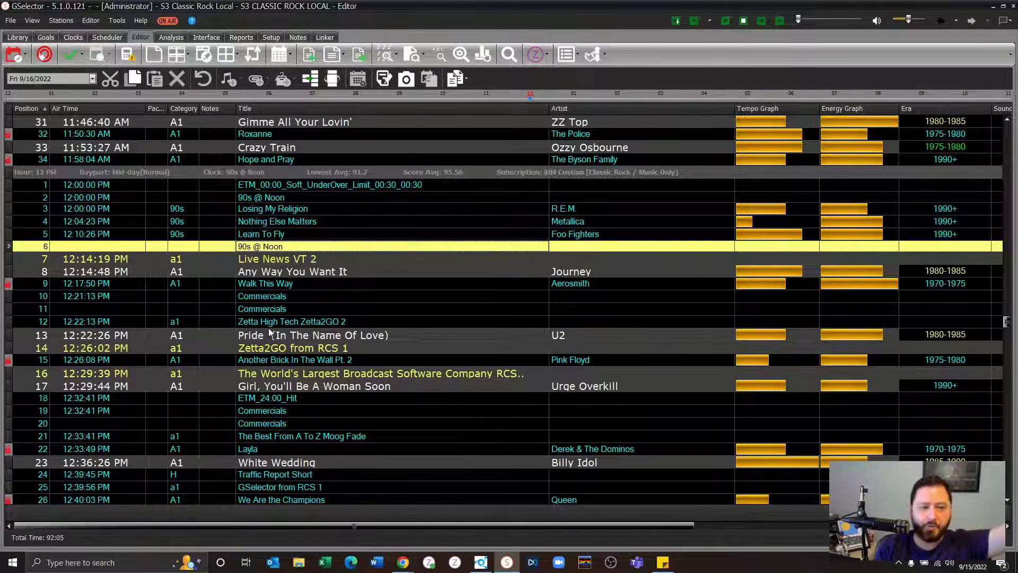
key("Down")
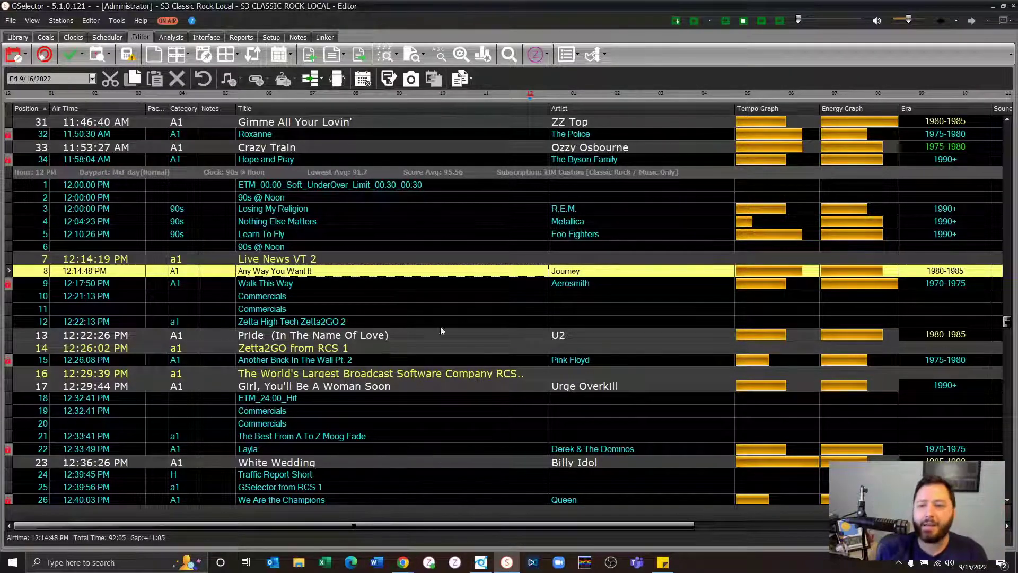
- Review the 10 PM schedule hour, check the subscription mapping in the Subscription Manager, and return to the GSelector schedule
left_click(963, 97)
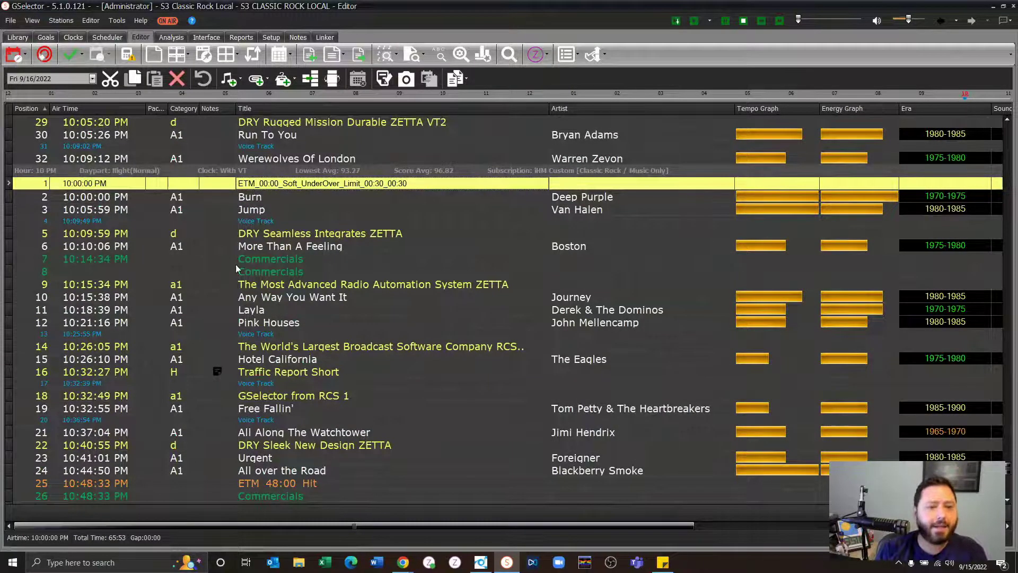
scroll(324, 255, "down", 2)
scroll(326, 265, "up", 3)
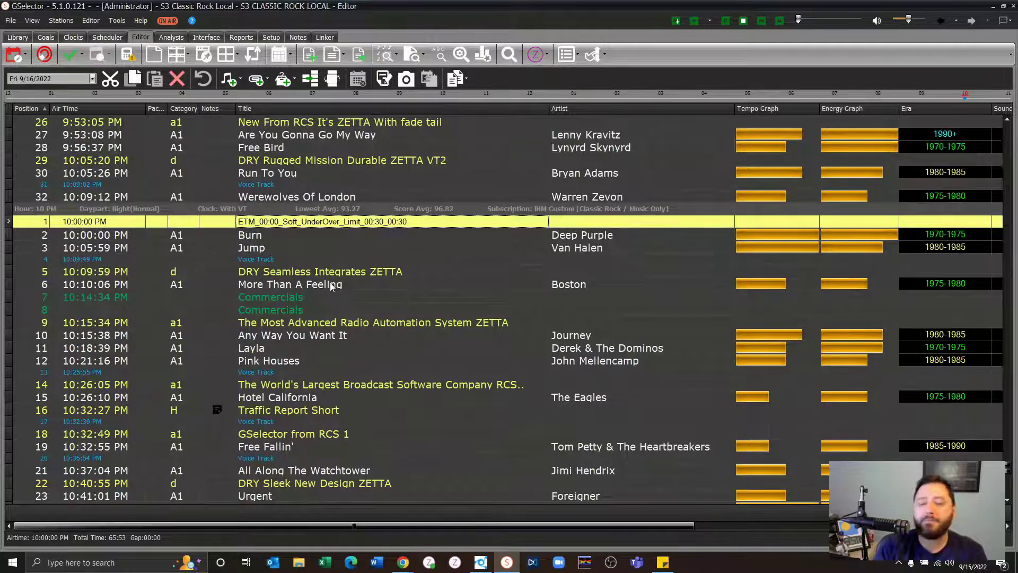
left_click(481, 562)
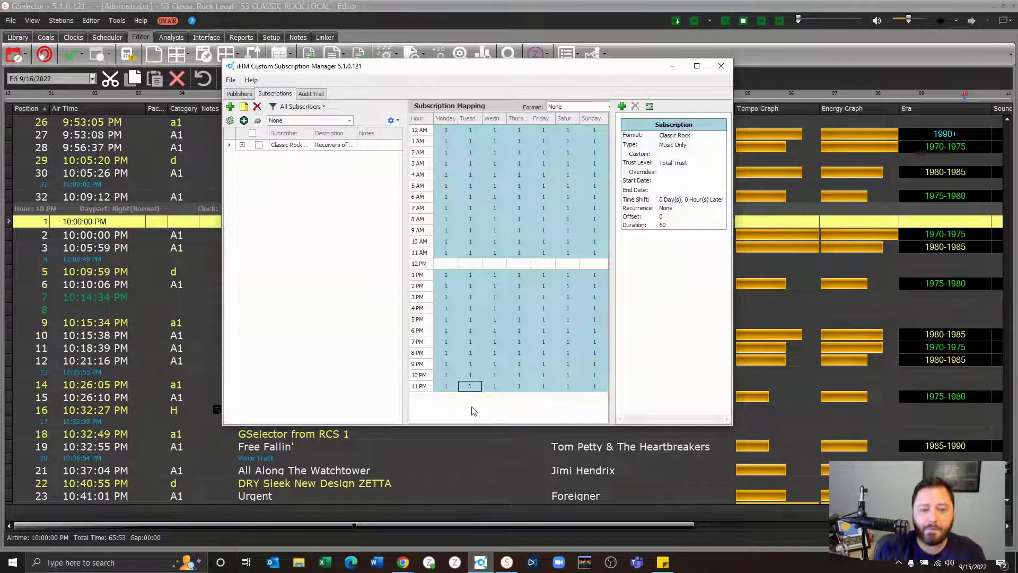
left_click(119, 236)
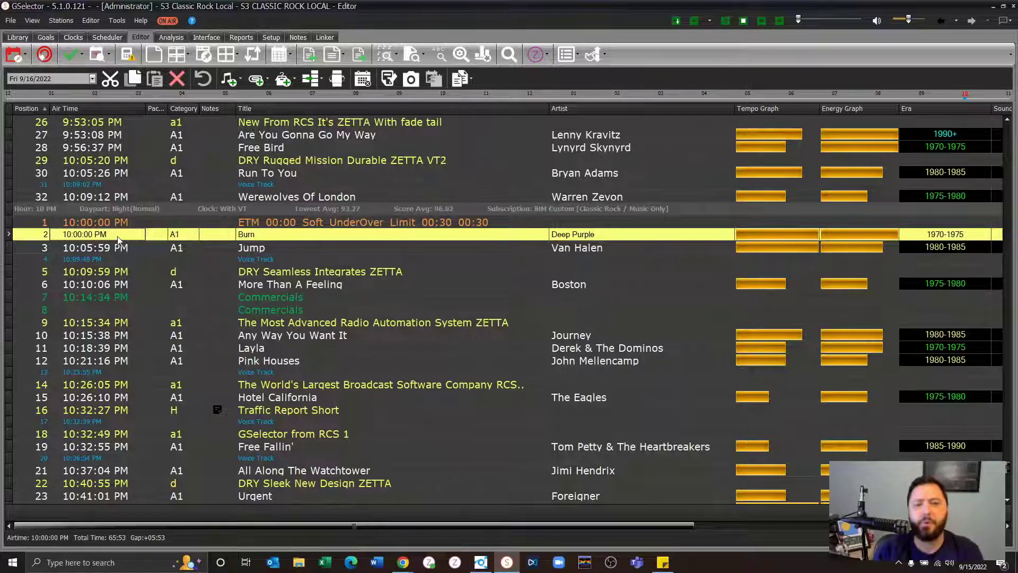
- Compare the 12 AM, 10 AM and 12 PM hours of the 9/16/2022 schedule
left_click(9, 94)
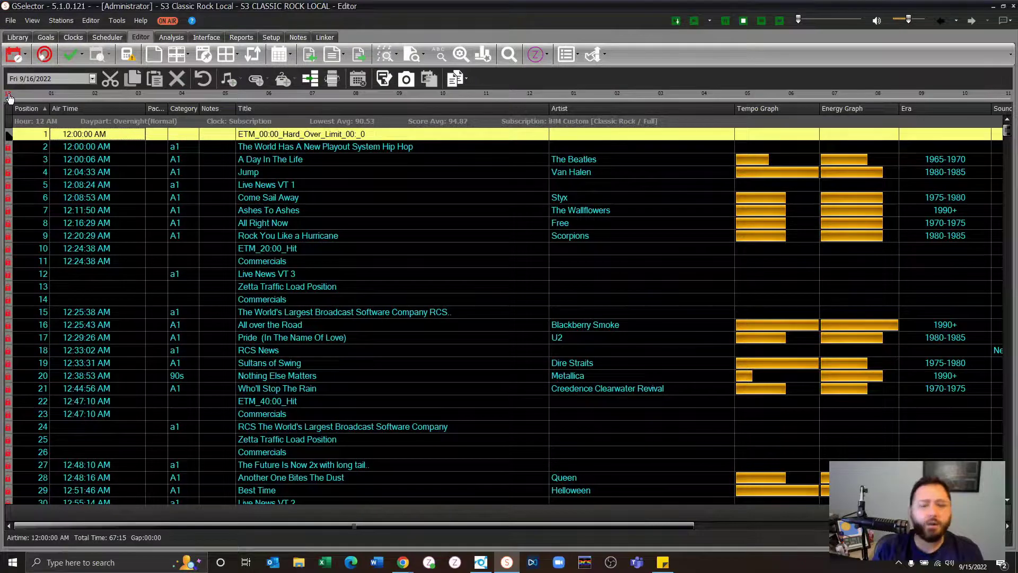
left_click(443, 94)
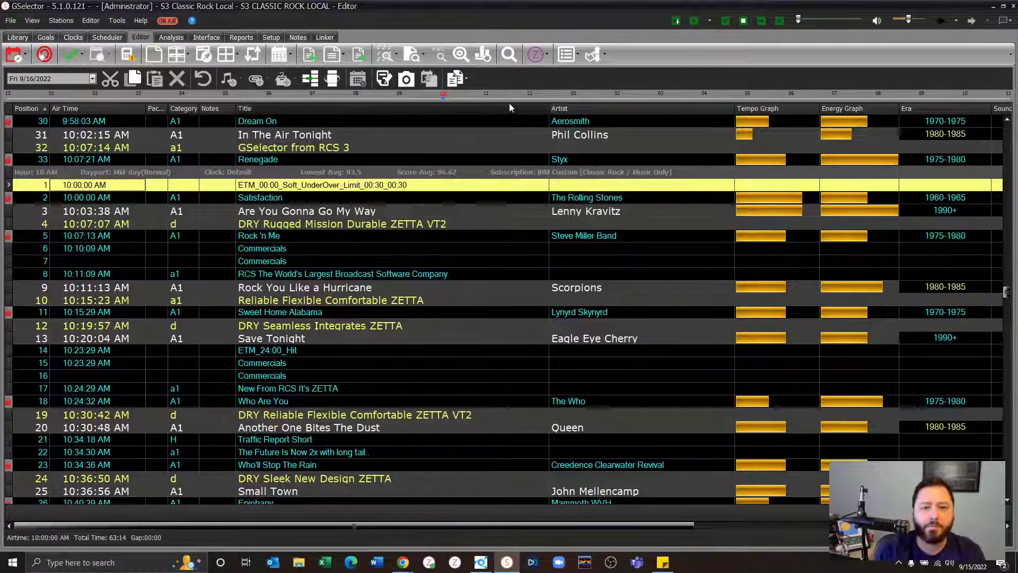
left_click(529, 96)
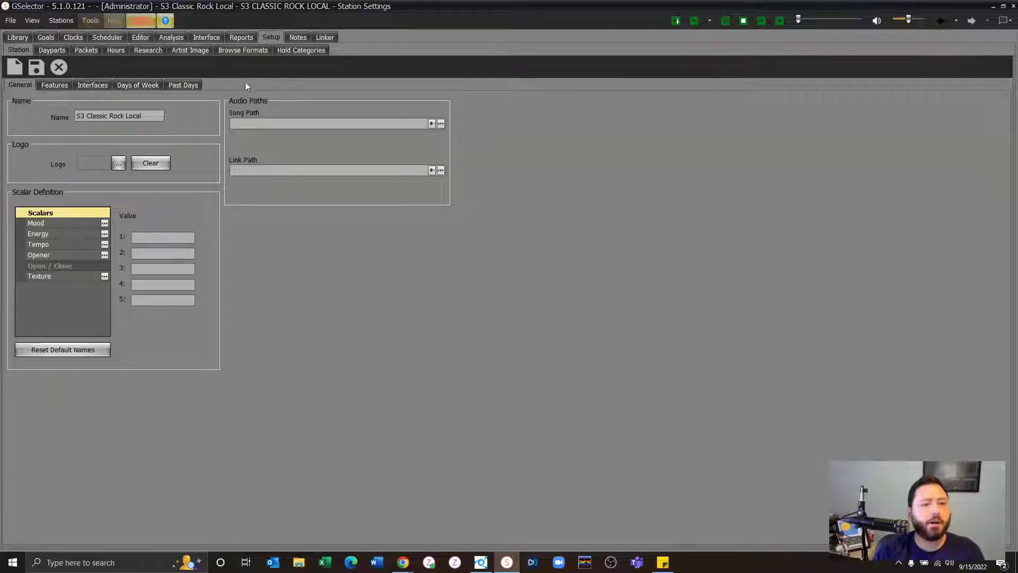
- Inspect the station's iHM Custom interface settings, compare the Subscriber Identifier with the Subscription Manager's subscribers, and close the settings without changes
left_click(93, 86)
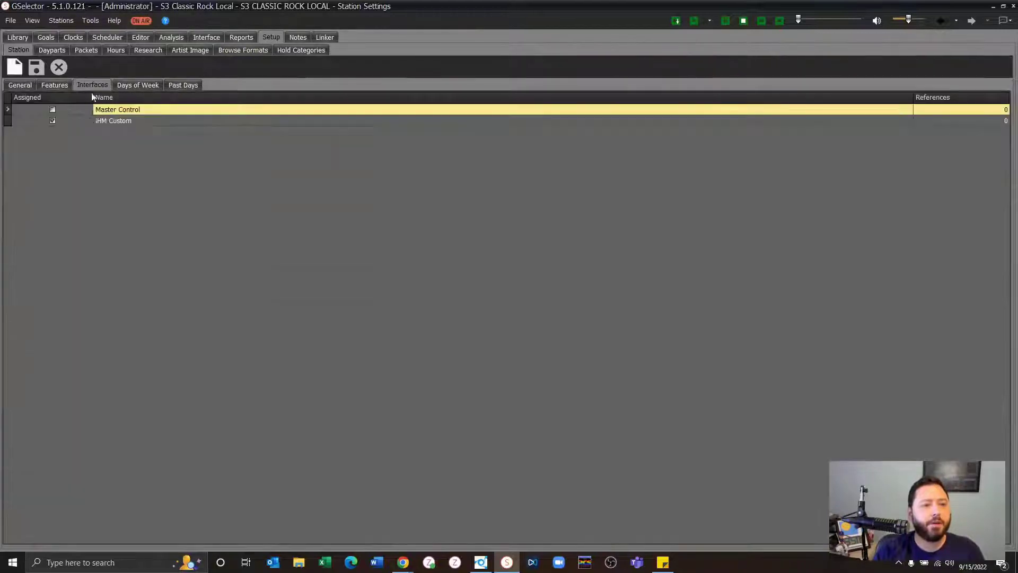
double_click(129, 122)
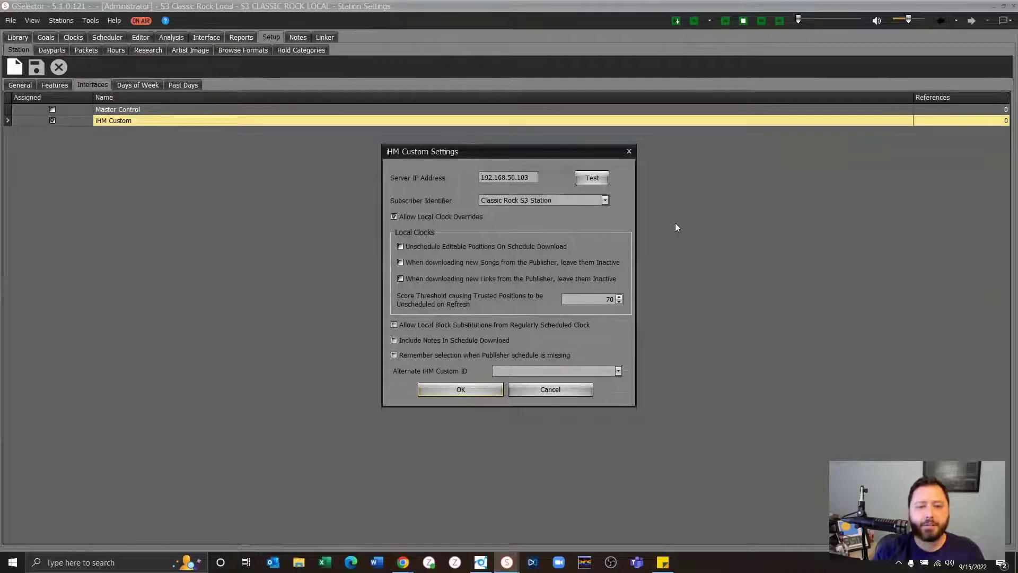
left_click(605, 200)
left_click(591, 217)
left_click(480, 562)
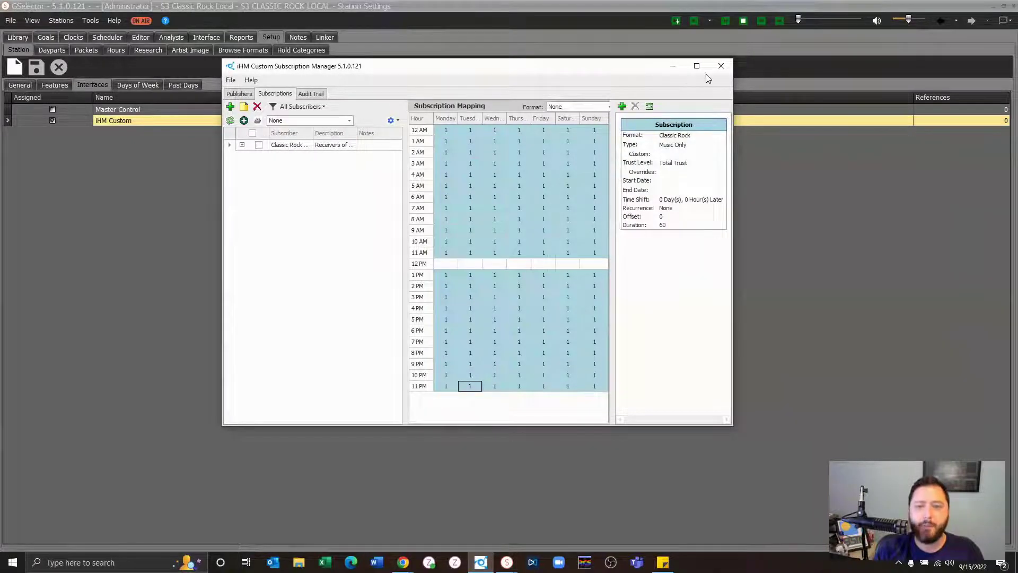
left_click(673, 66)
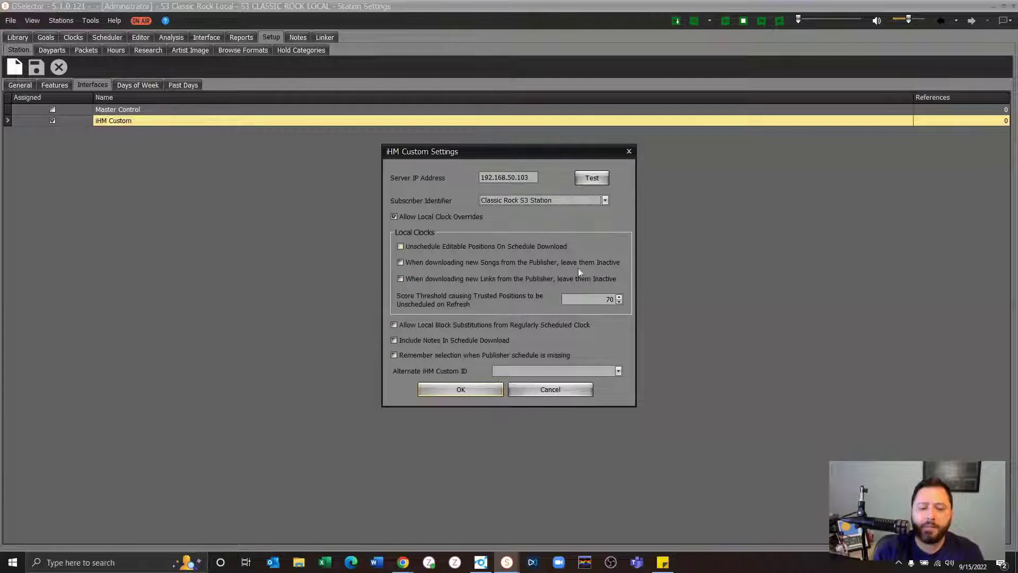
left_click(545, 390)
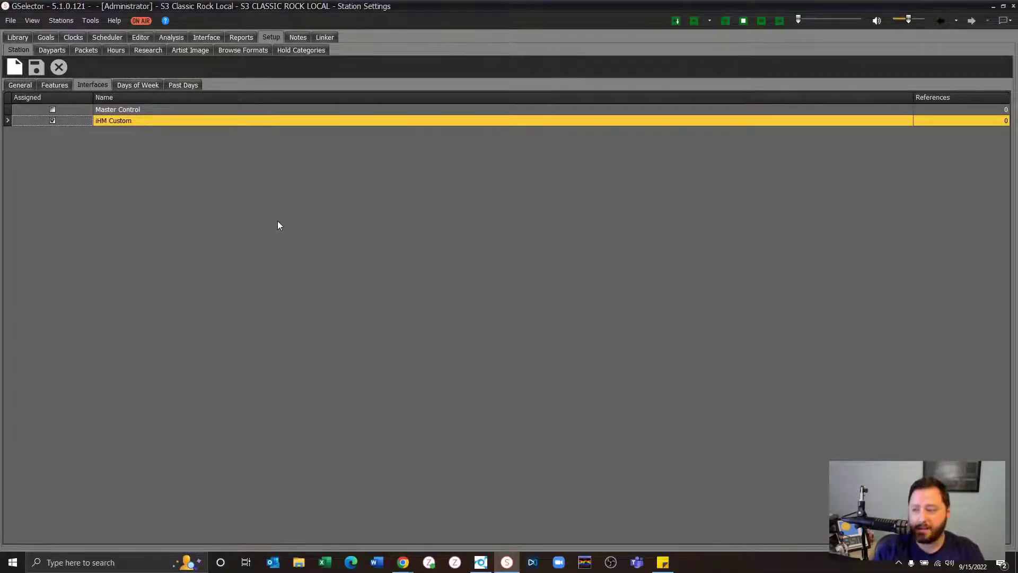
- Add a Check Publication Status job to the scheduled jobs in the GSelector configuration
left_click(91, 23)
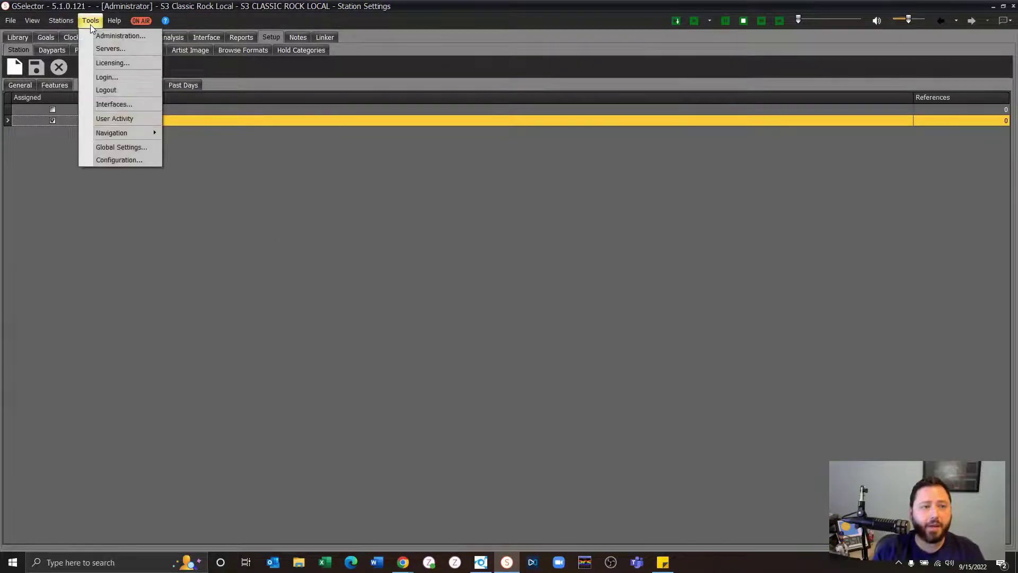
left_click(111, 160)
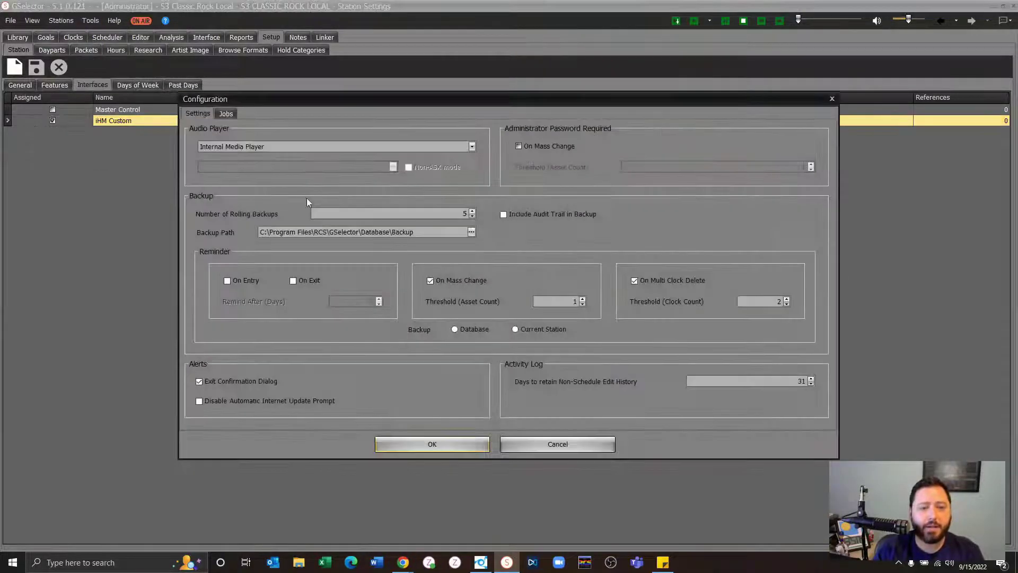
left_click(223, 114)
left_click(208, 177)
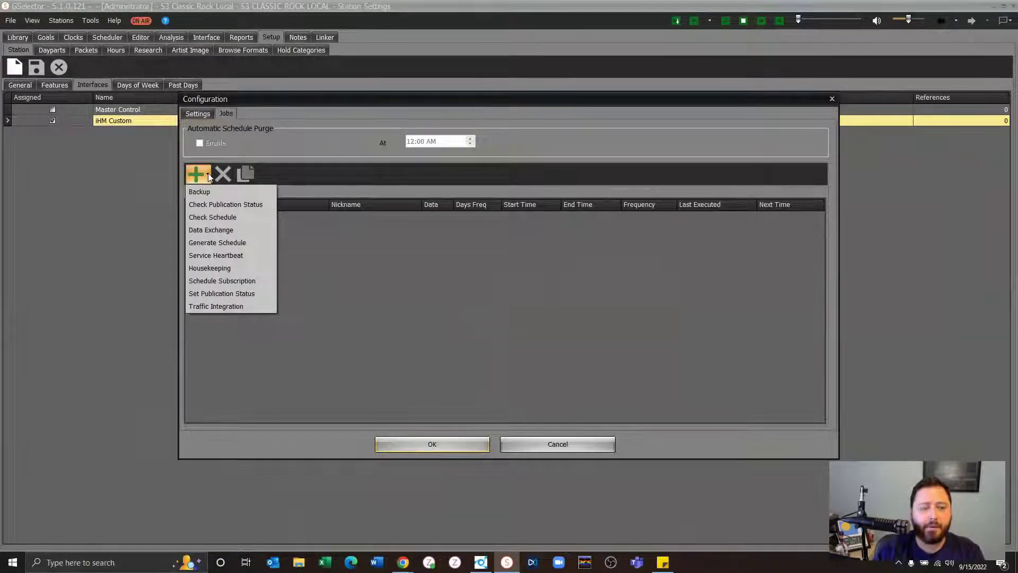
left_click(210, 204)
- Add Check Schedule, Schedule Subscription and Generate Schedule jobs to the daily jobs
left_click(207, 175)
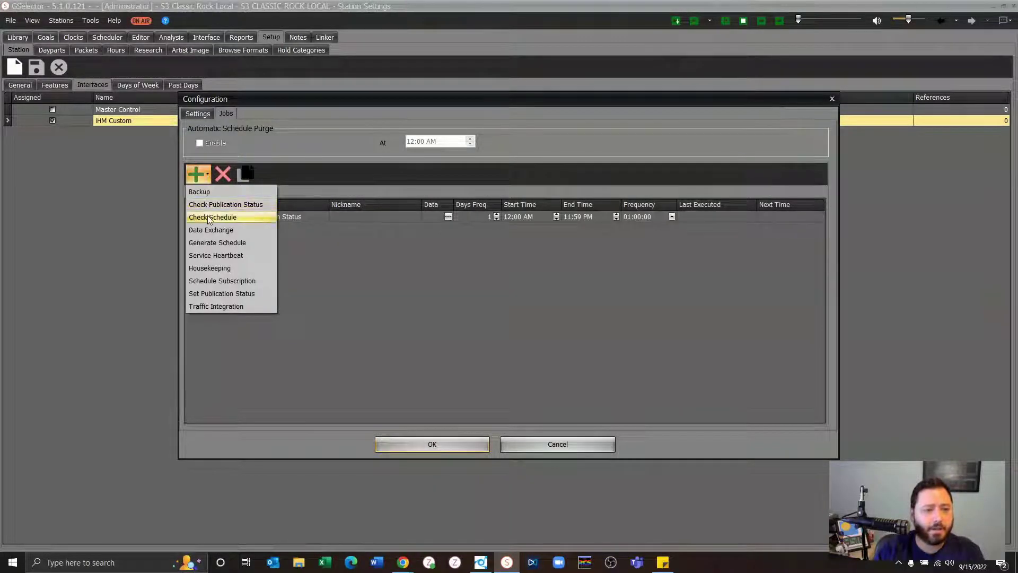
left_click(207, 217)
left_click(207, 175)
left_click(212, 281)
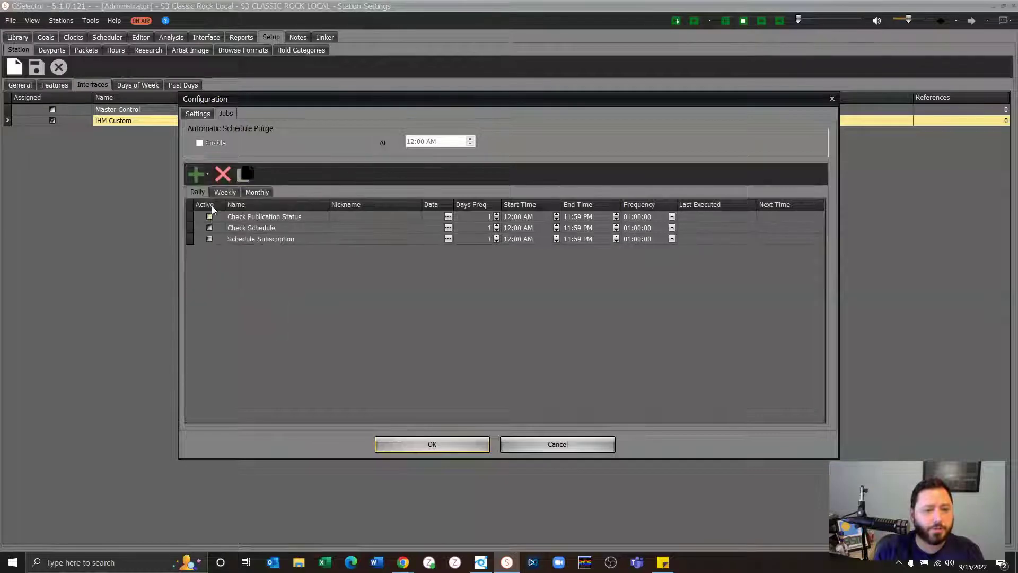
left_click(206, 174)
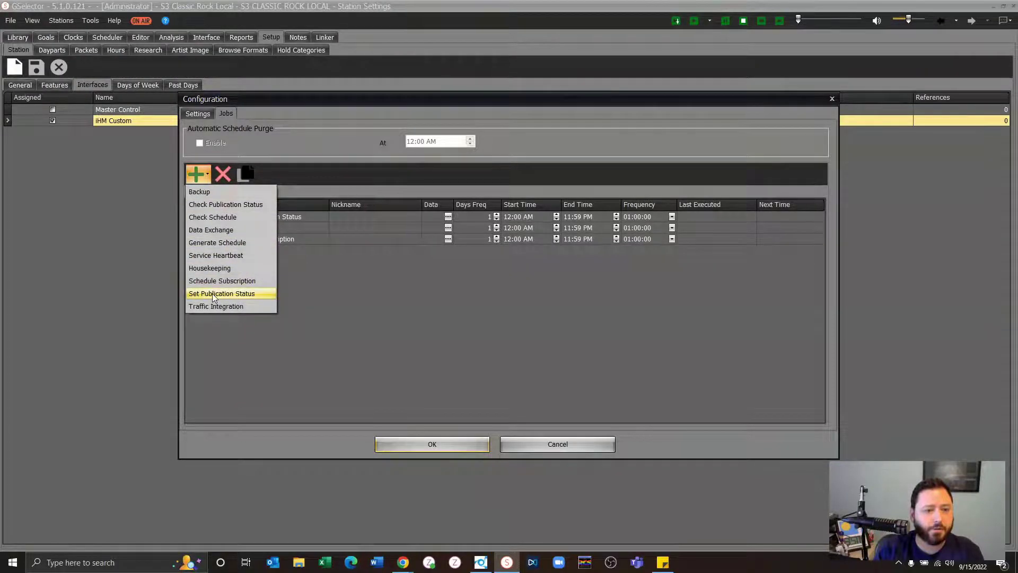
left_click(218, 242)
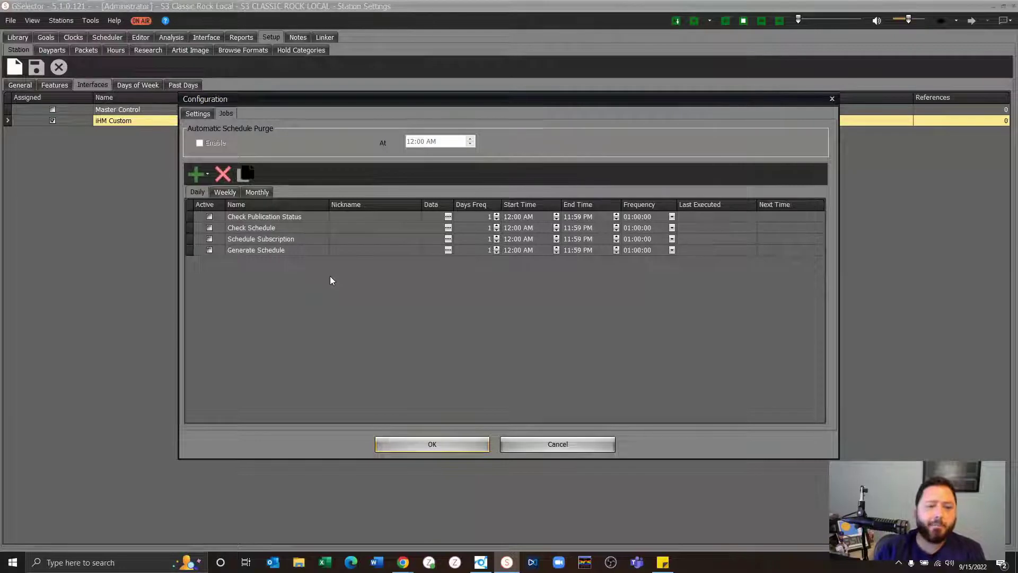
- Inspect the data settings of the Check Publication Status and Generate Schedule jobs, cancelling both without changes
left_click(326, 216)
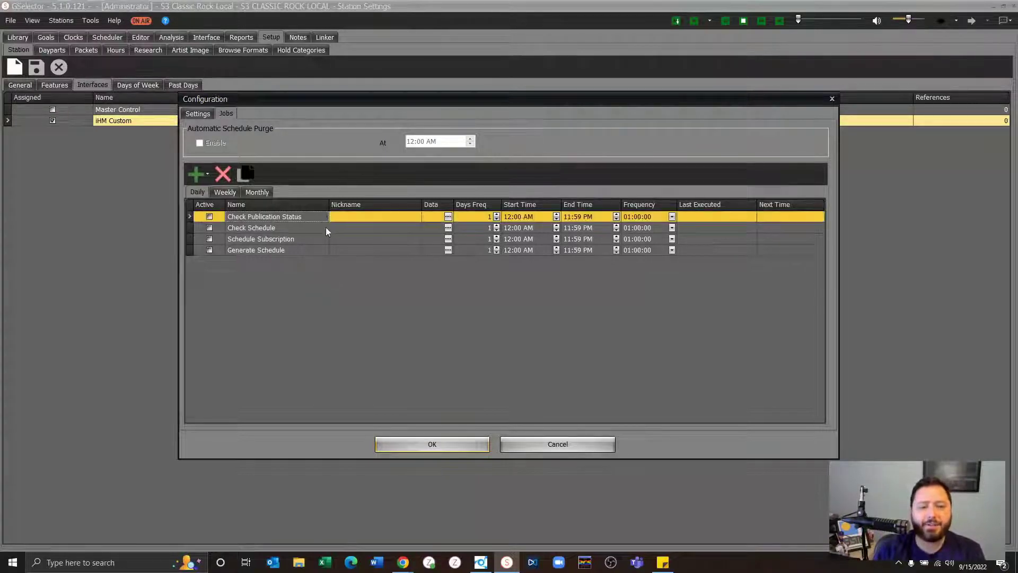
left_click(448, 219)
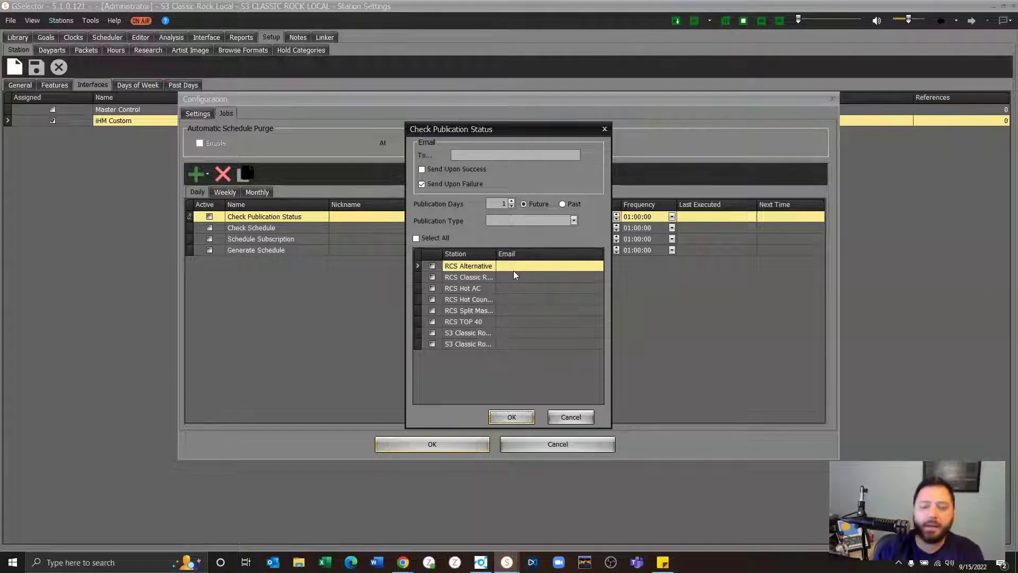
left_click(512, 157)
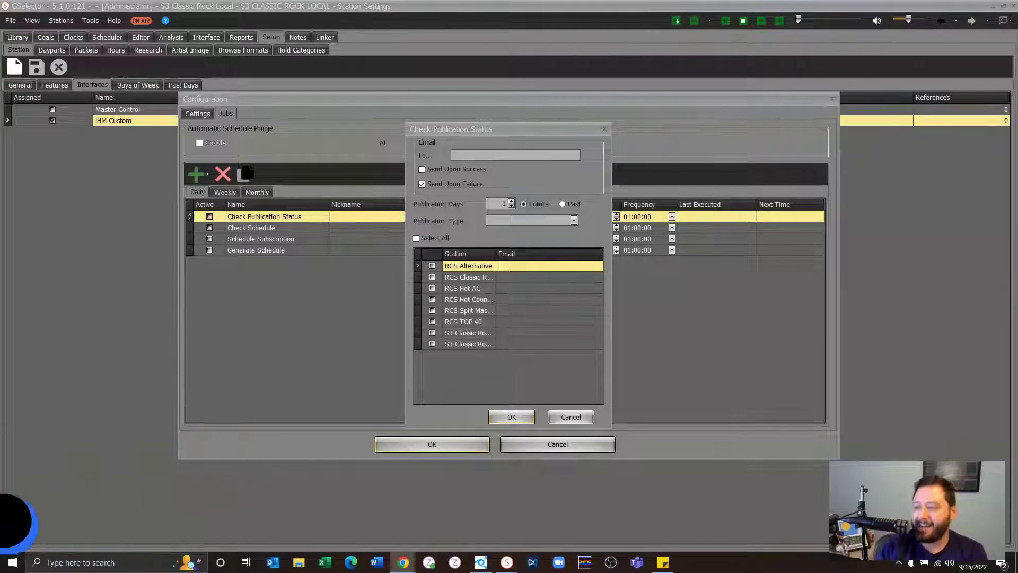
left_click(570, 418)
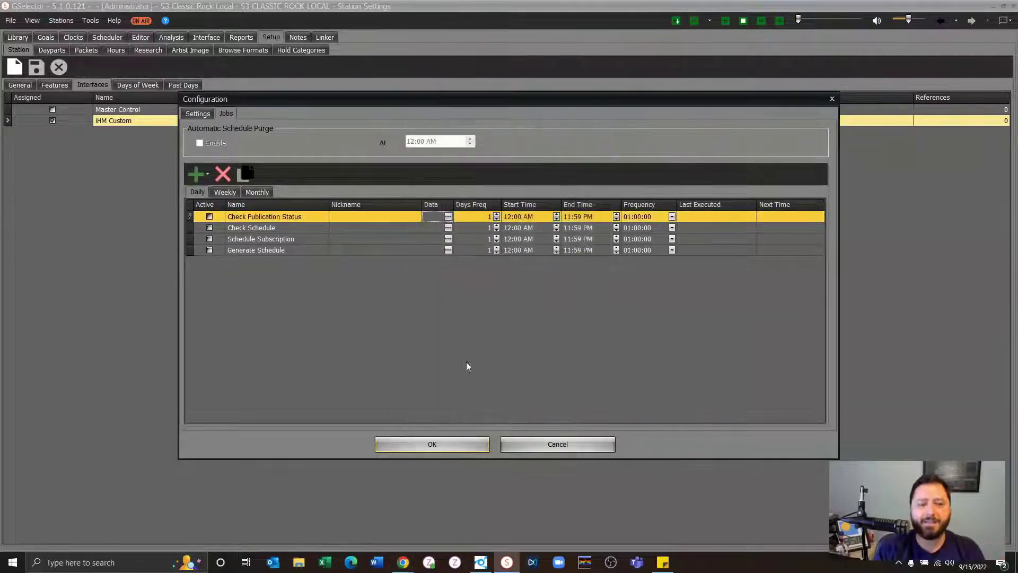
left_click(287, 250)
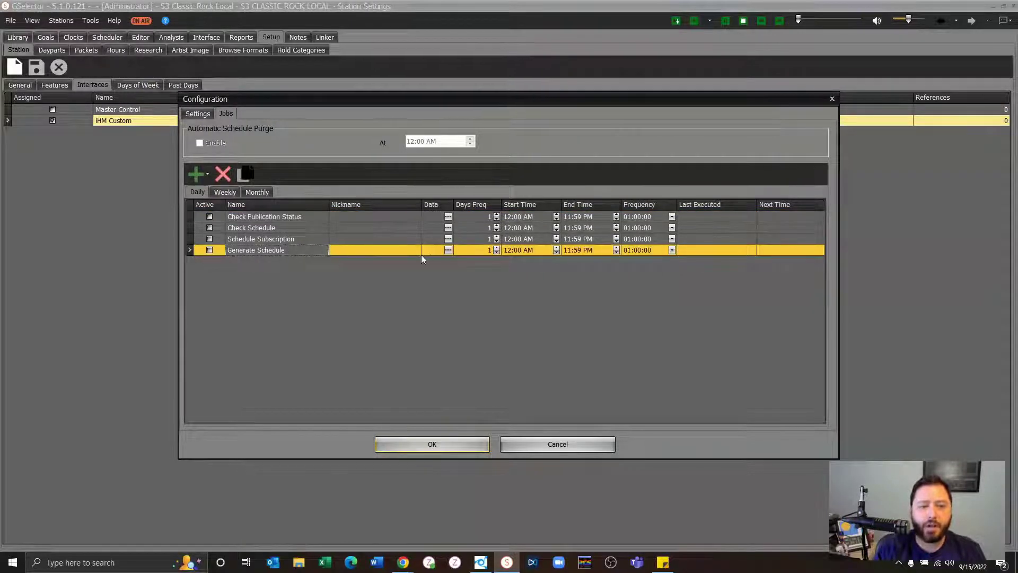
left_click(448, 250)
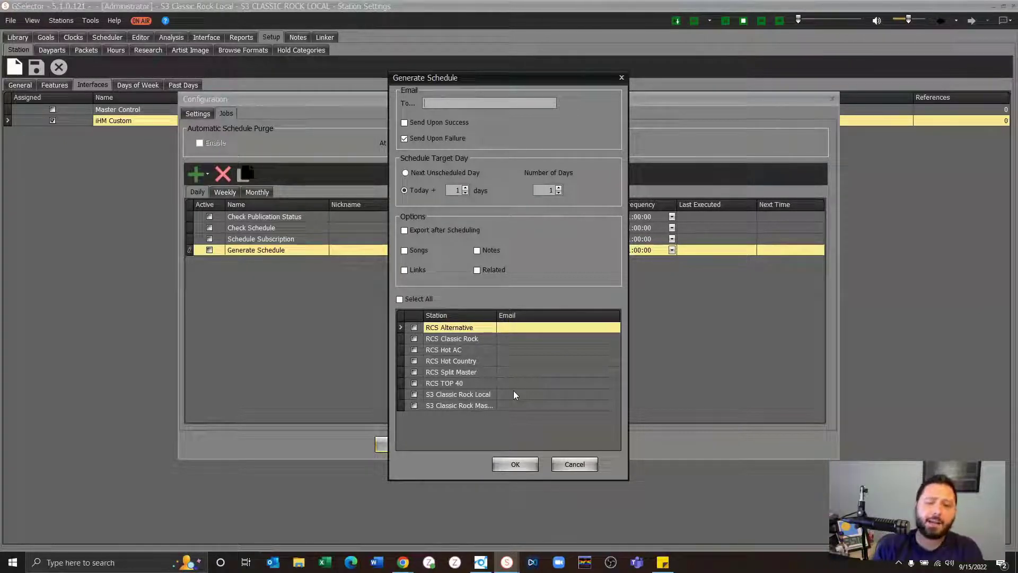
left_click(573, 466)
- Try Get Newly Published Schedule in the Schedule Subscription job, check its publisher notifications, and cancel the whole configuration
left_click(448, 239)
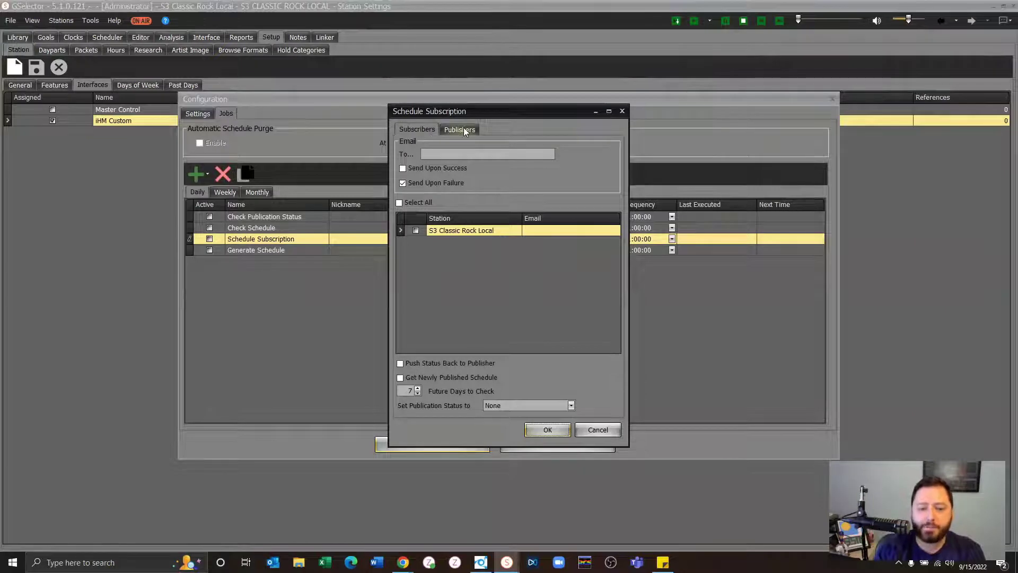
left_click(469, 380)
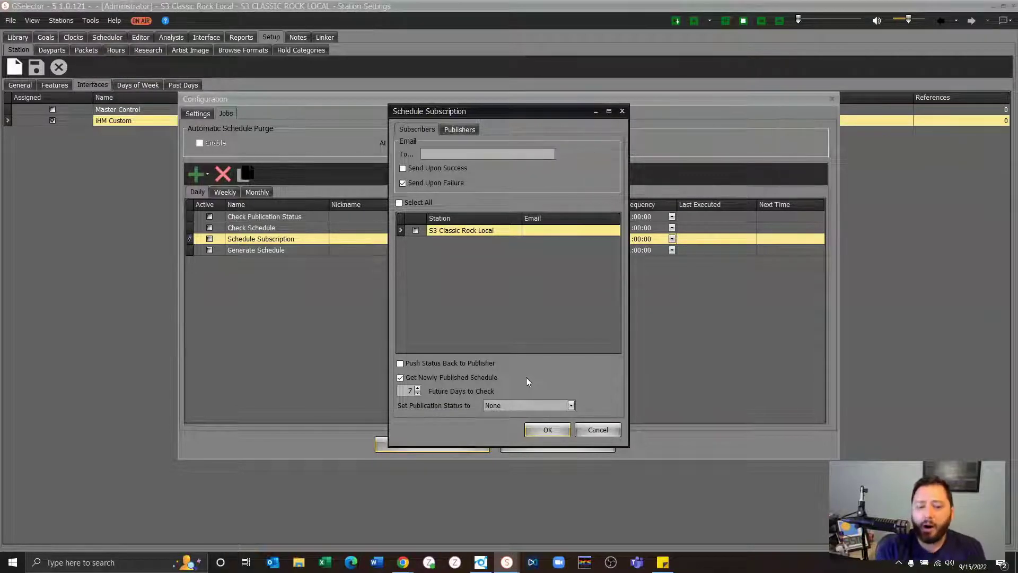
left_click(400, 378)
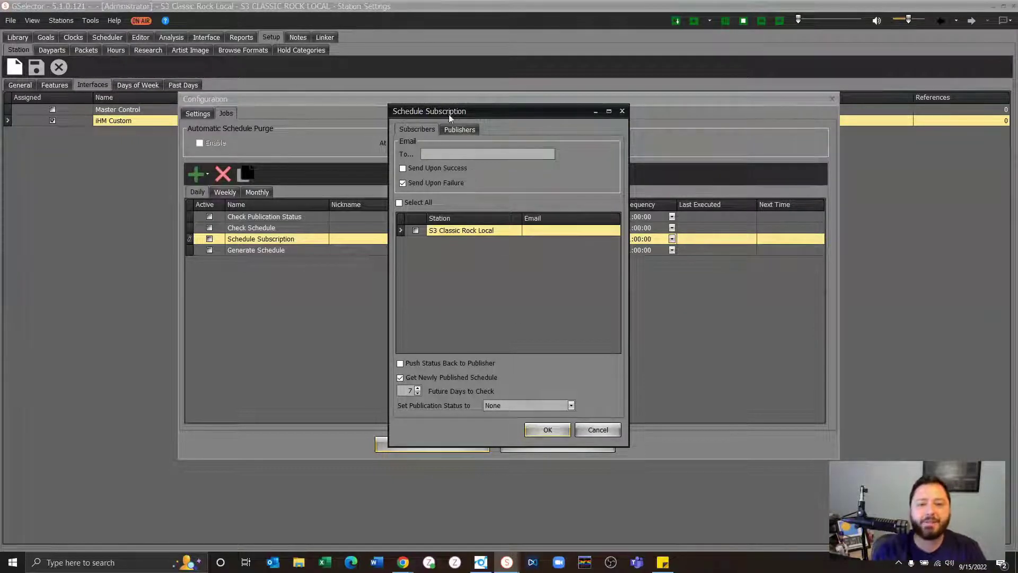
left_click(460, 129)
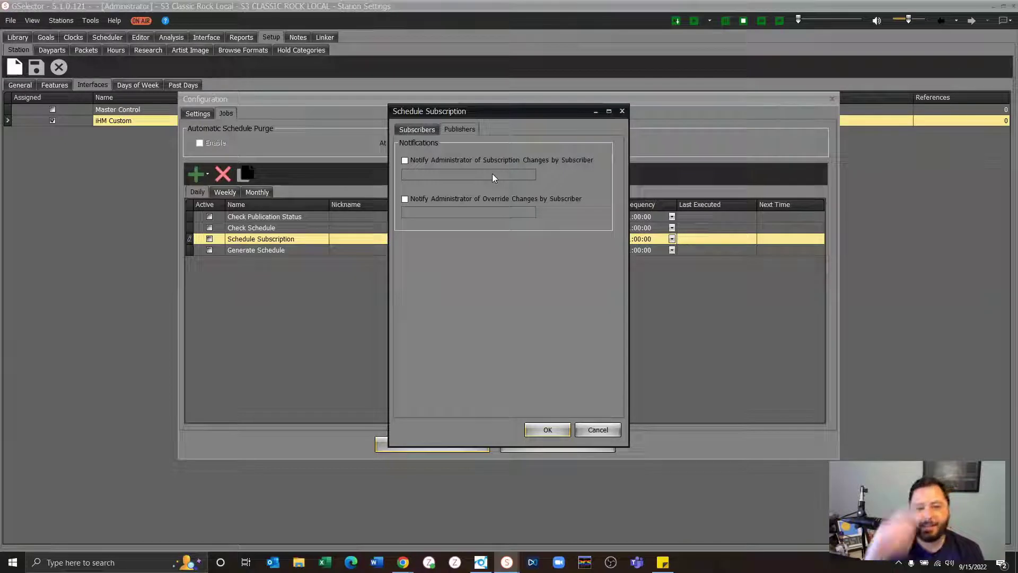
left_click(596, 430)
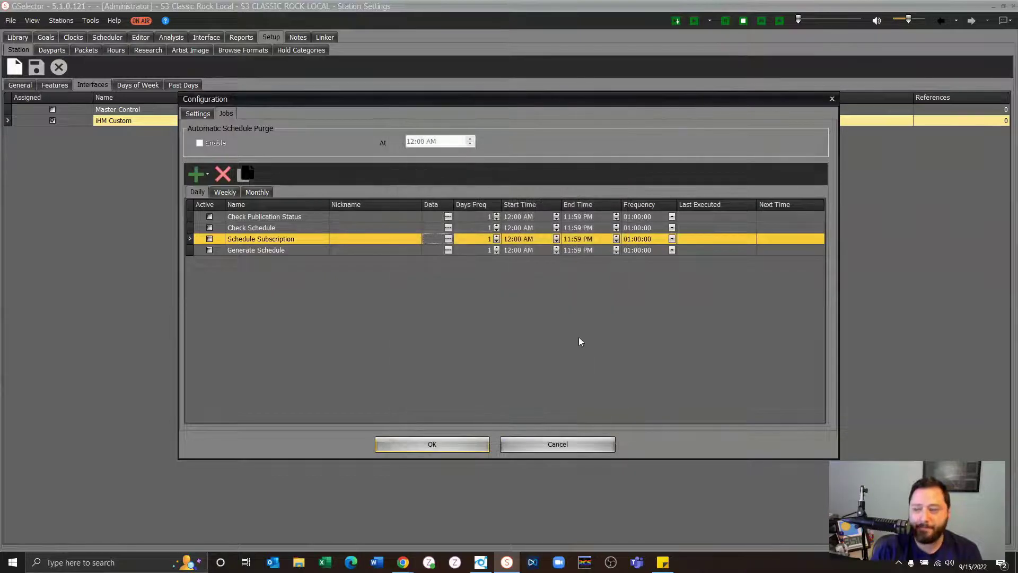
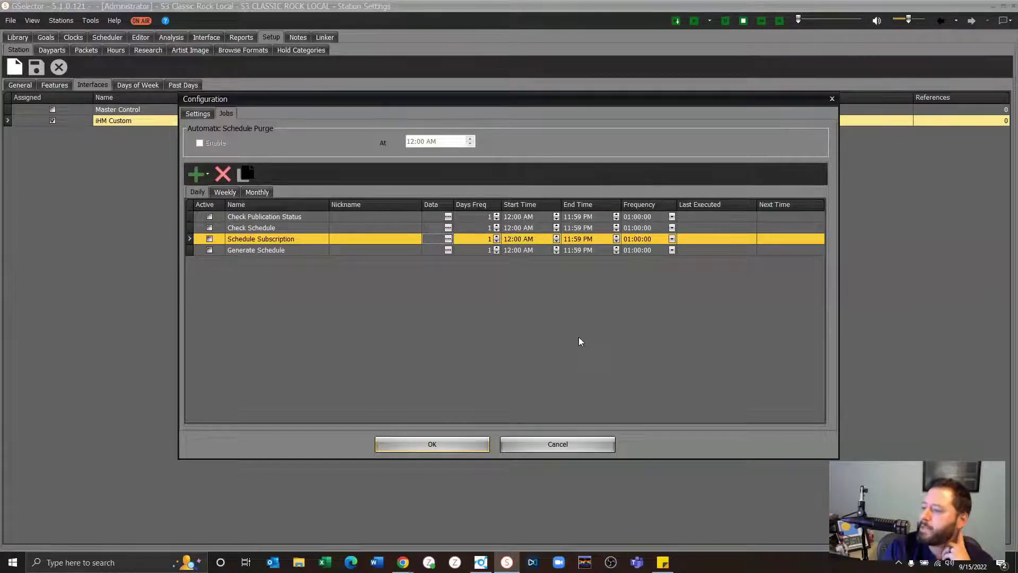
left_click(571, 448)
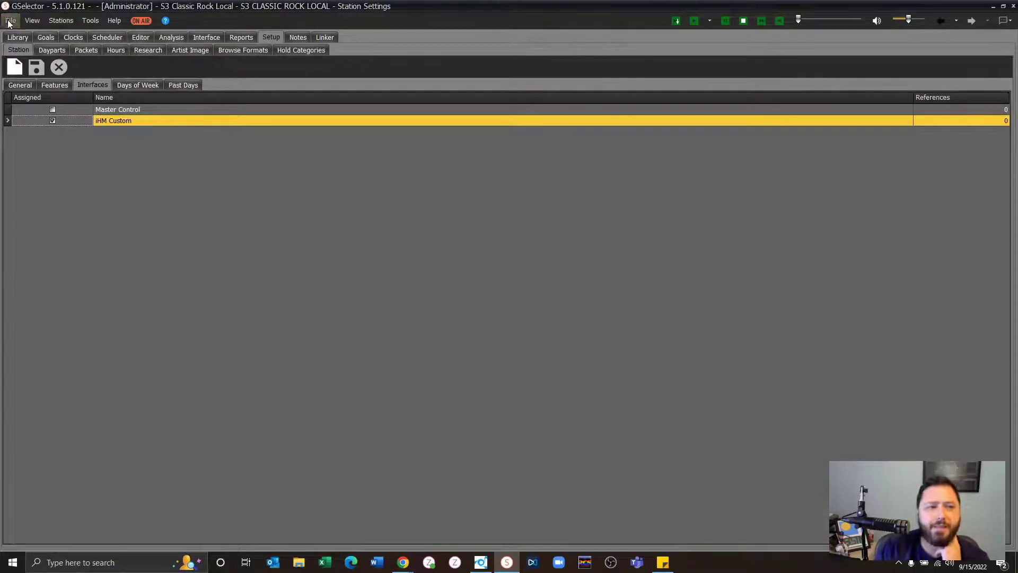
- Build a new browse list in the Library from Roxanne, You Shook Me All Night Long, Shine a Light on Me Brother, Ashes To Ashes and Pride
left_click(18, 37)
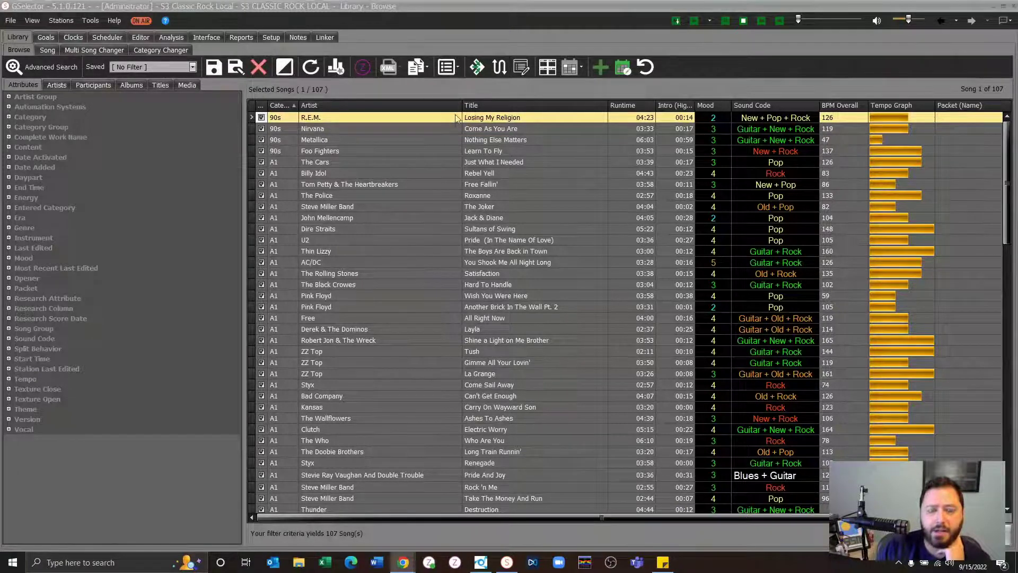
left_click(531, 195)
left_click(523, 64)
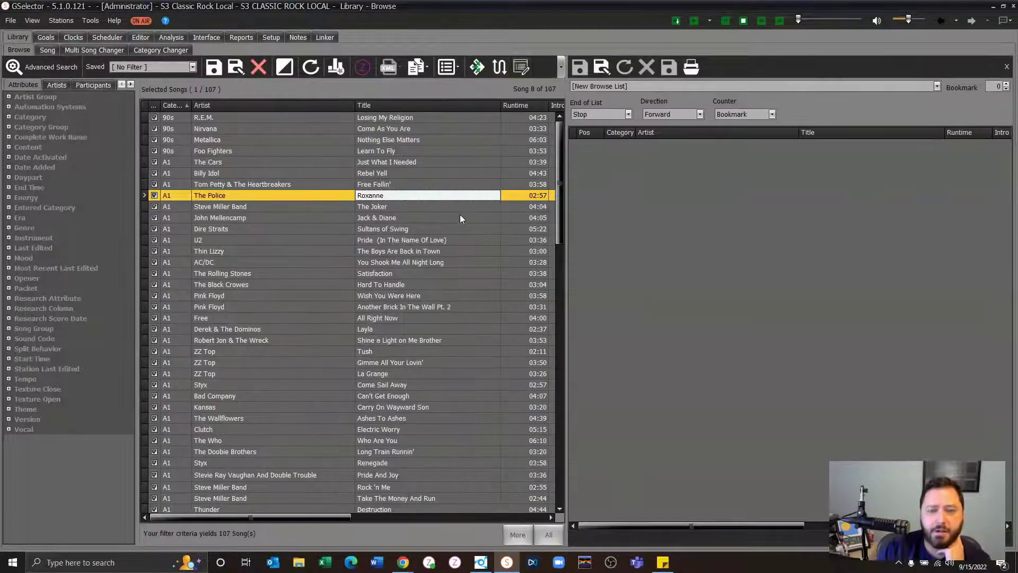
left_click_drag(369, 200, 675, 212)
double_click(374, 262)
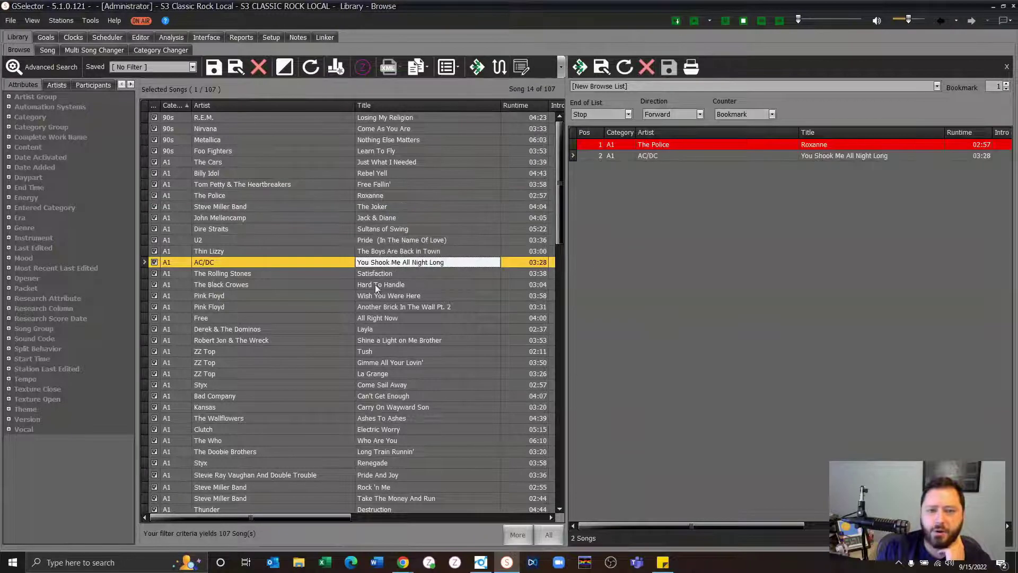
double_click(297, 340)
double_click(331, 417)
double_click(402, 240)
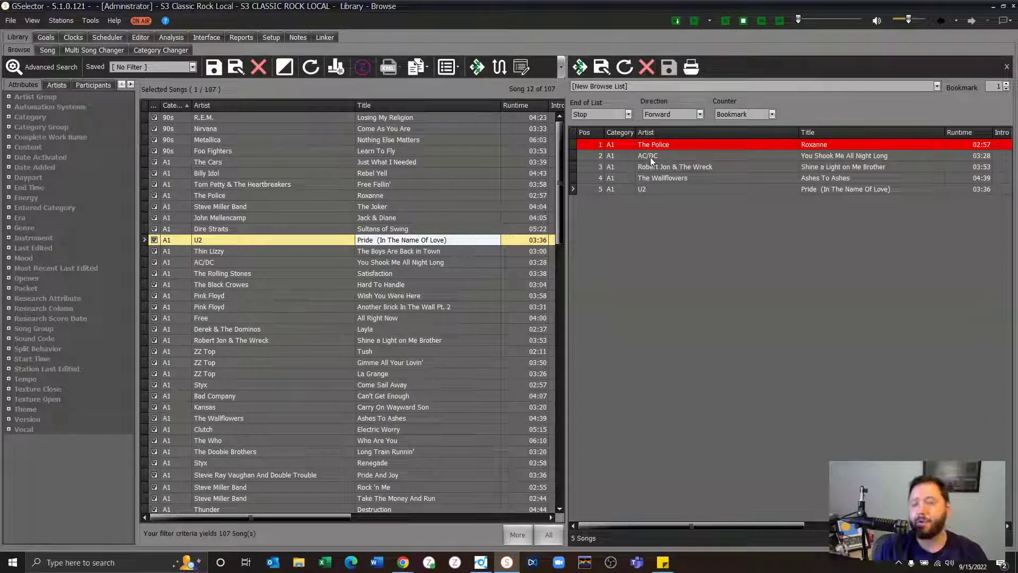
- Sort the browse list by artist and by title, and move its bookmark to Ashes To Ashes
left_click(659, 132)
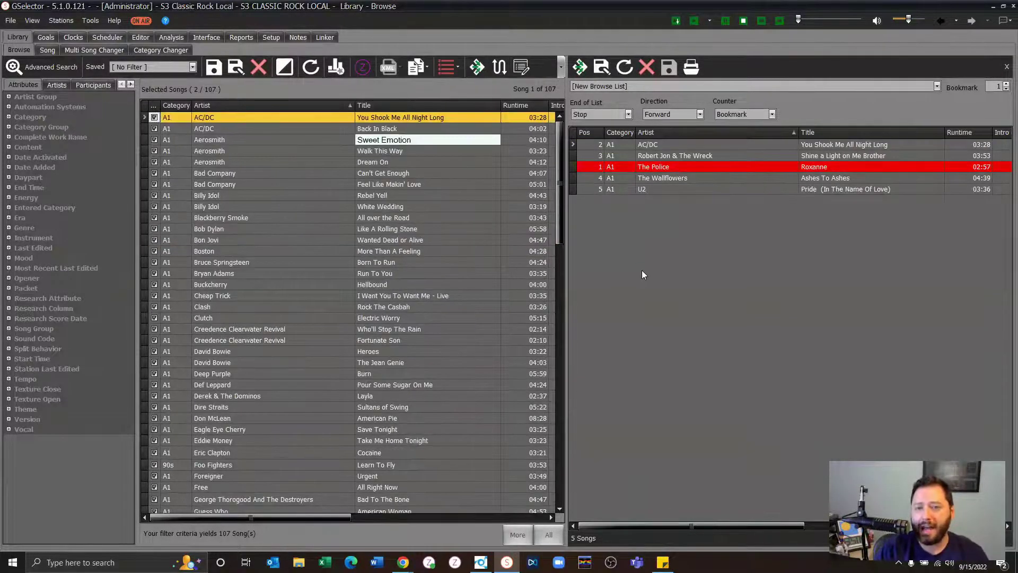
left_click(845, 134)
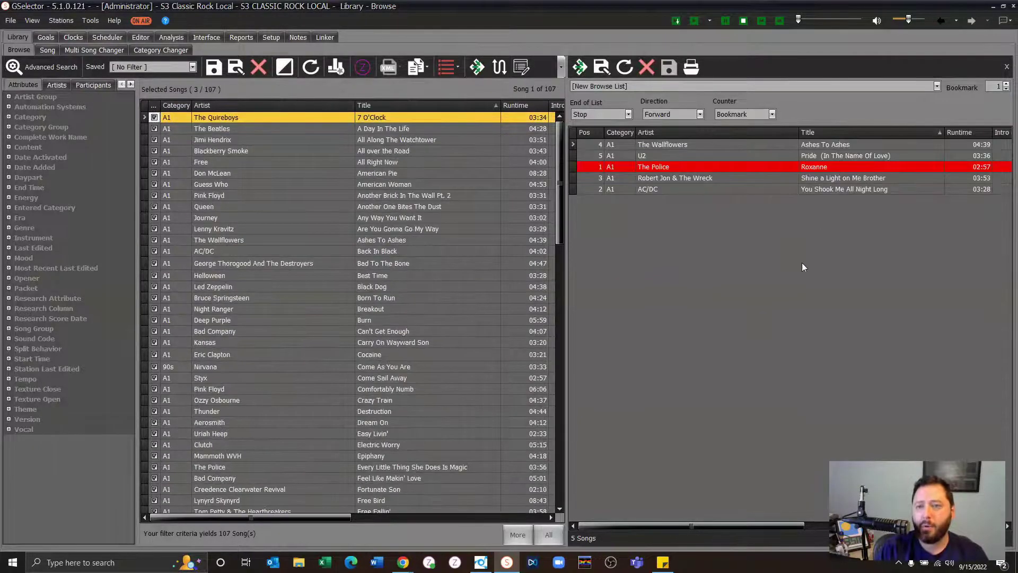
double_click(680, 145)
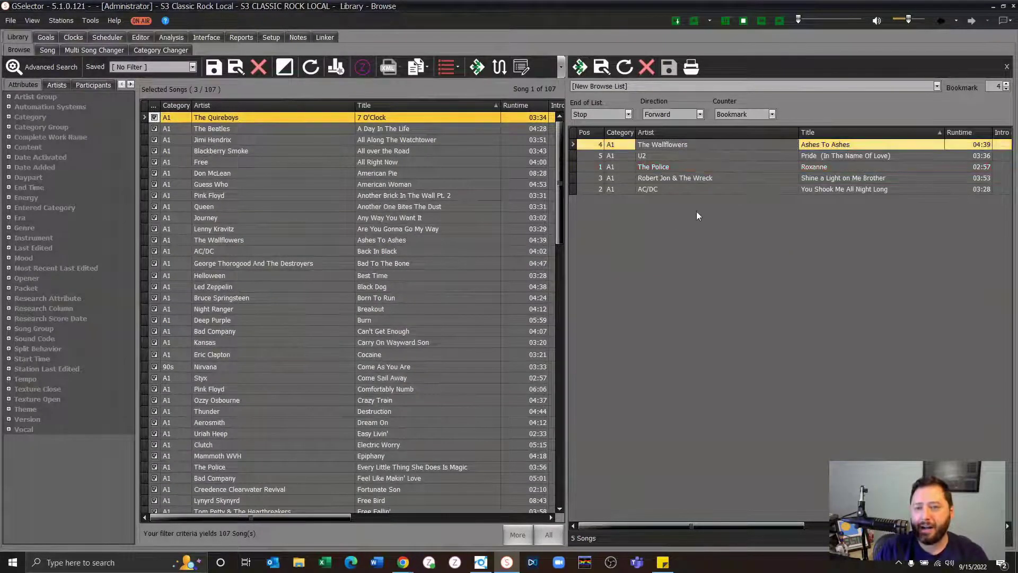
left_click(701, 192)
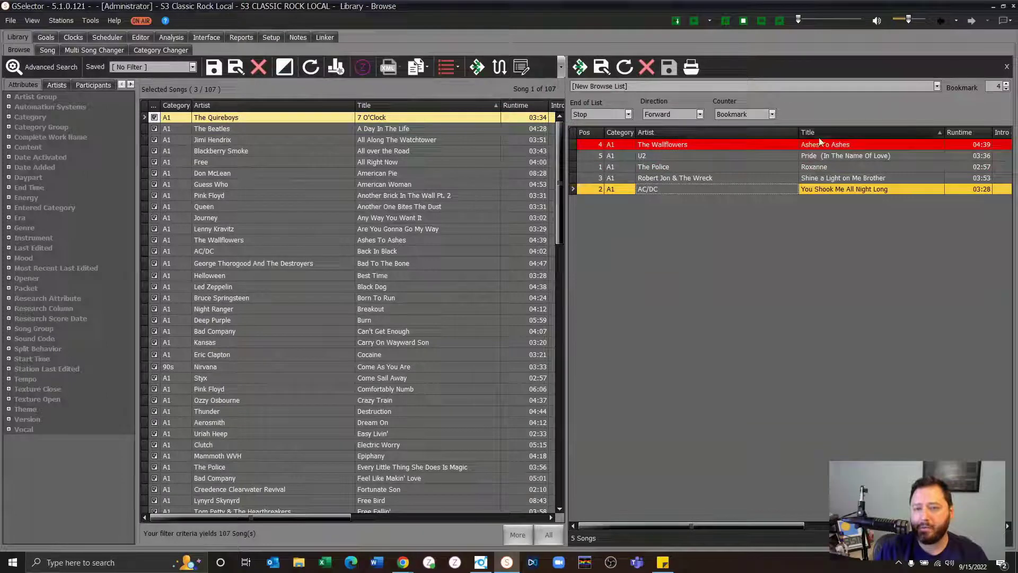
- Review the browse list's End of List, Direction and Counter options, and close the list without saving it
left_click(615, 115)
left_click(669, 113)
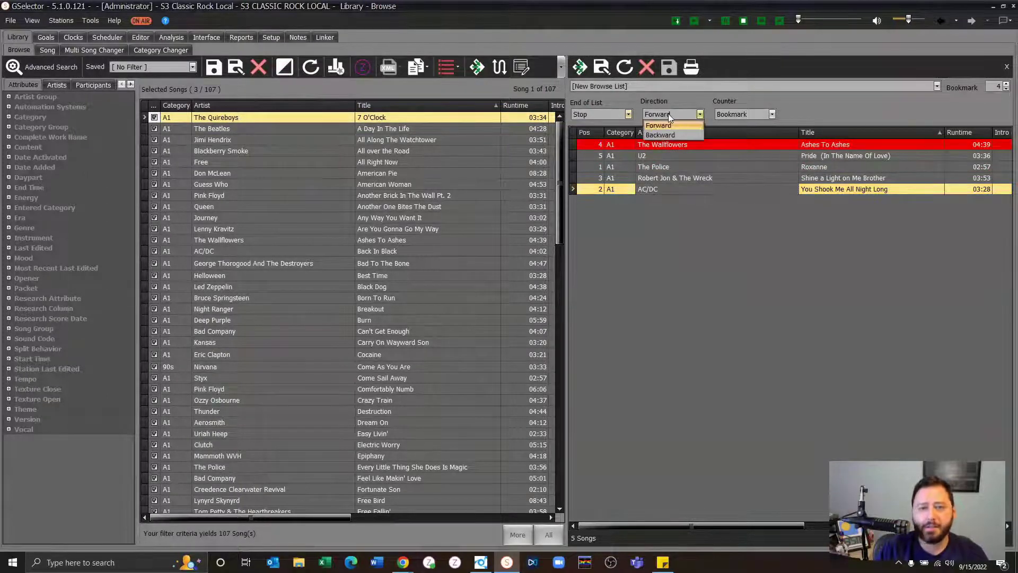
left_click(752, 113)
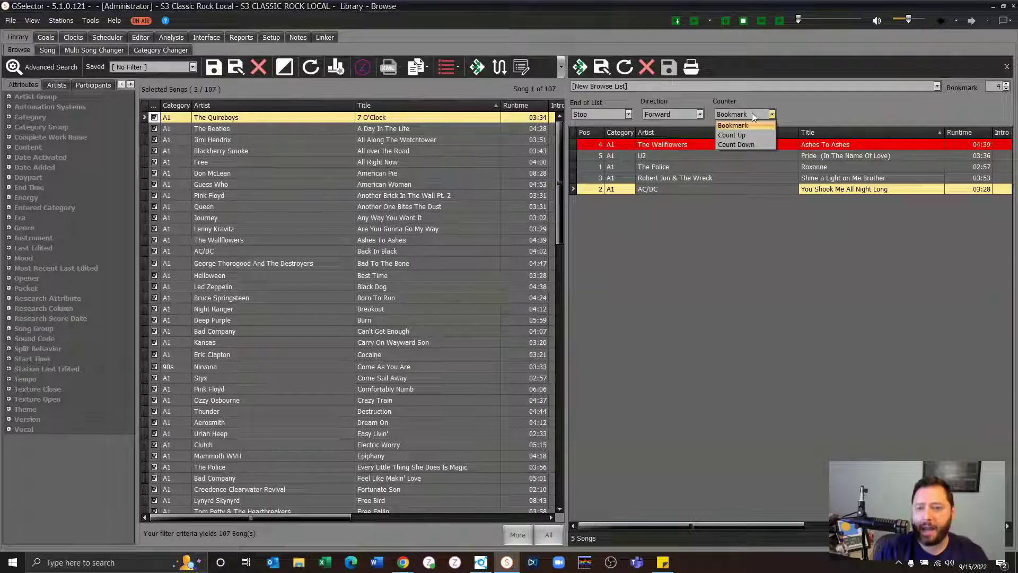
left_click(752, 113)
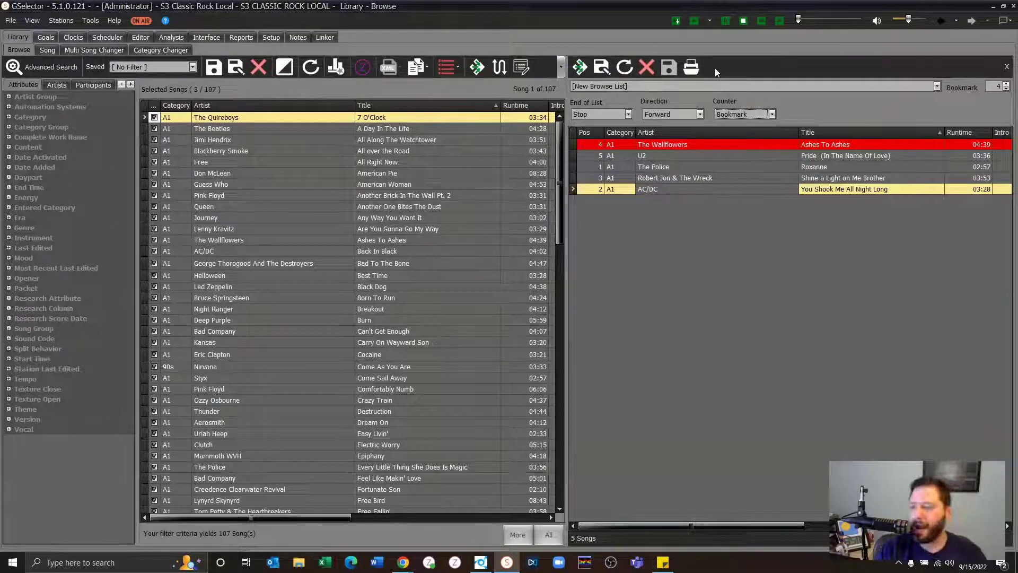
left_click(1006, 67)
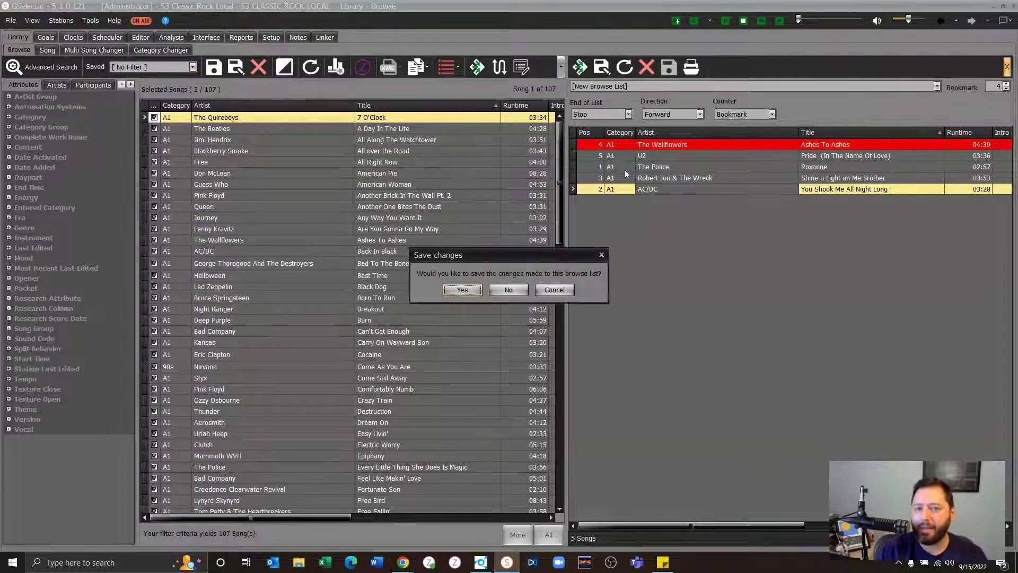
left_click(505, 293)
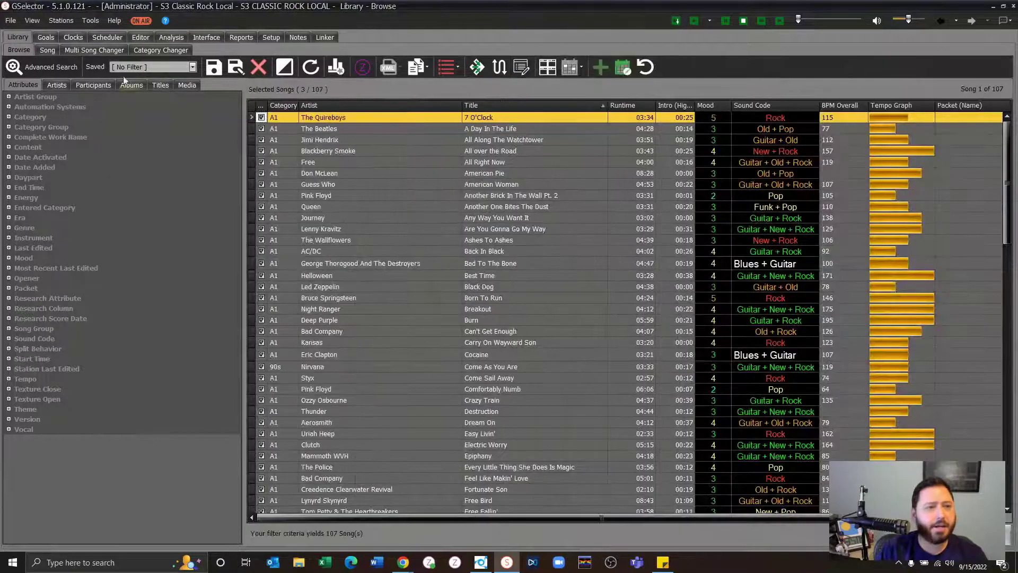
- In the 90s @ Noon clock definition, change the element at position 9 to a Browse List
left_click(67, 38)
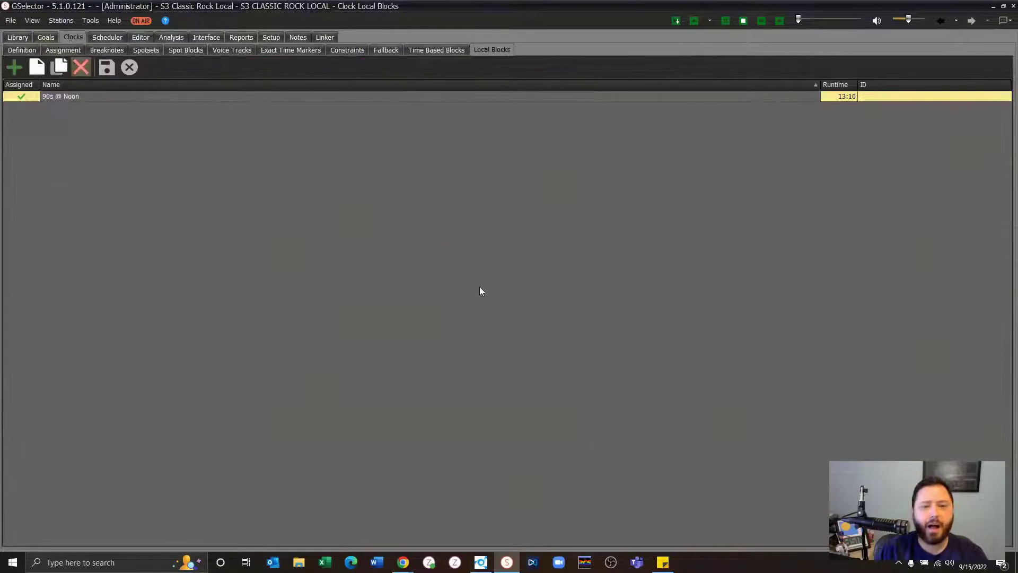
left_click(22, 50)
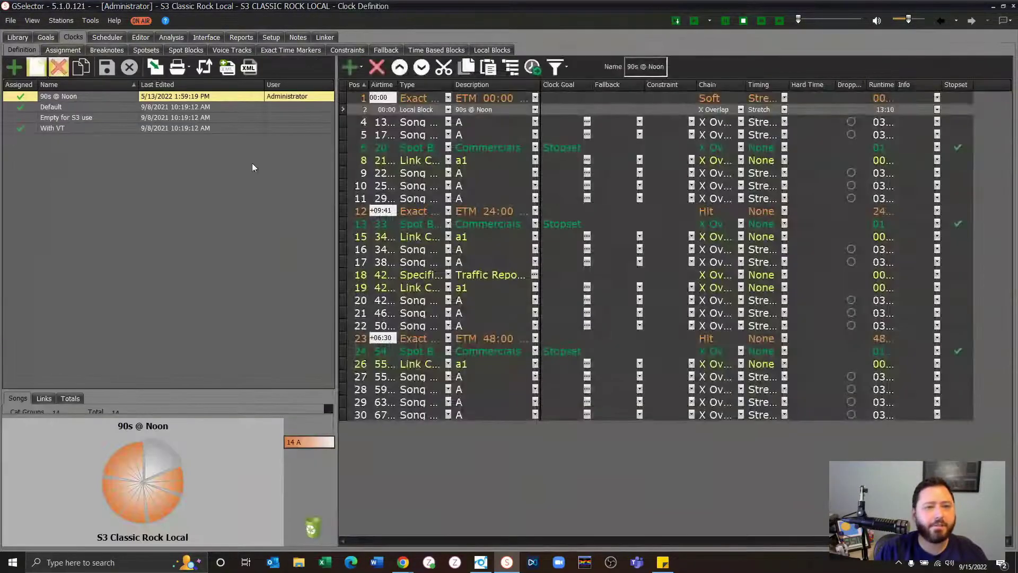
left_click(448, 173)
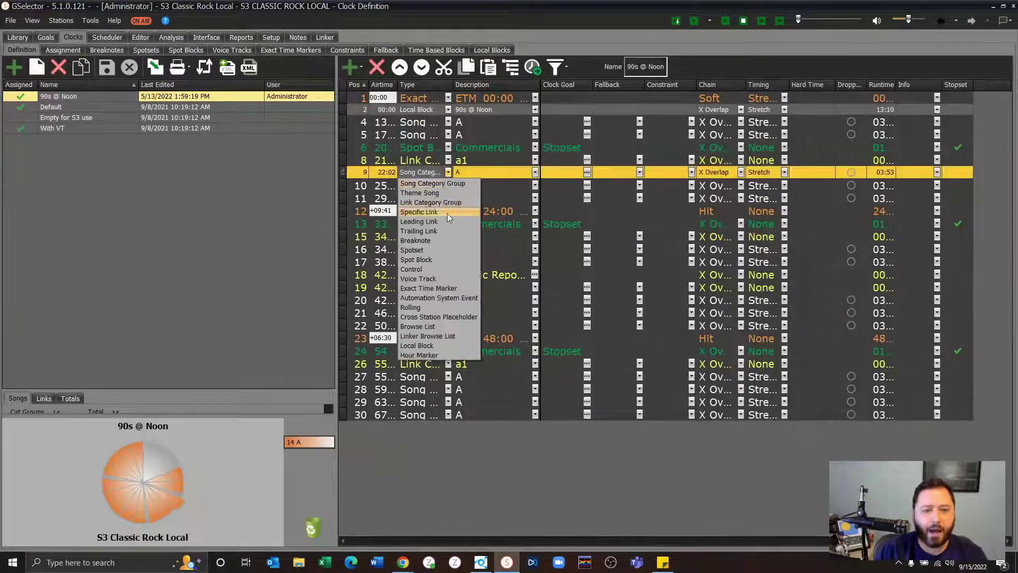
left_click(425, 326)
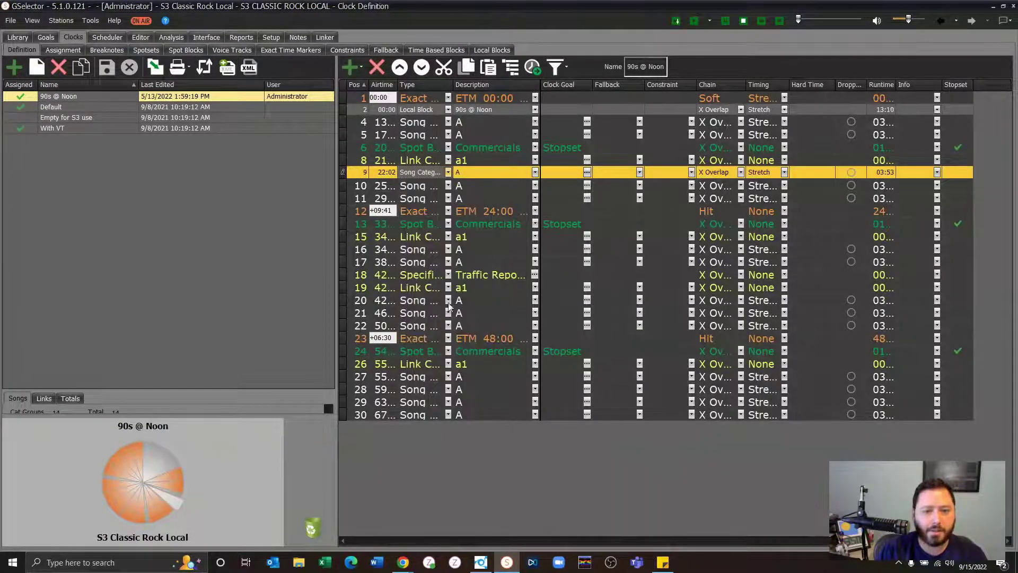
- Inspect the description choices and reset styles for the Browse List element at position 9, cancelling without changes
left_click(535, 172)
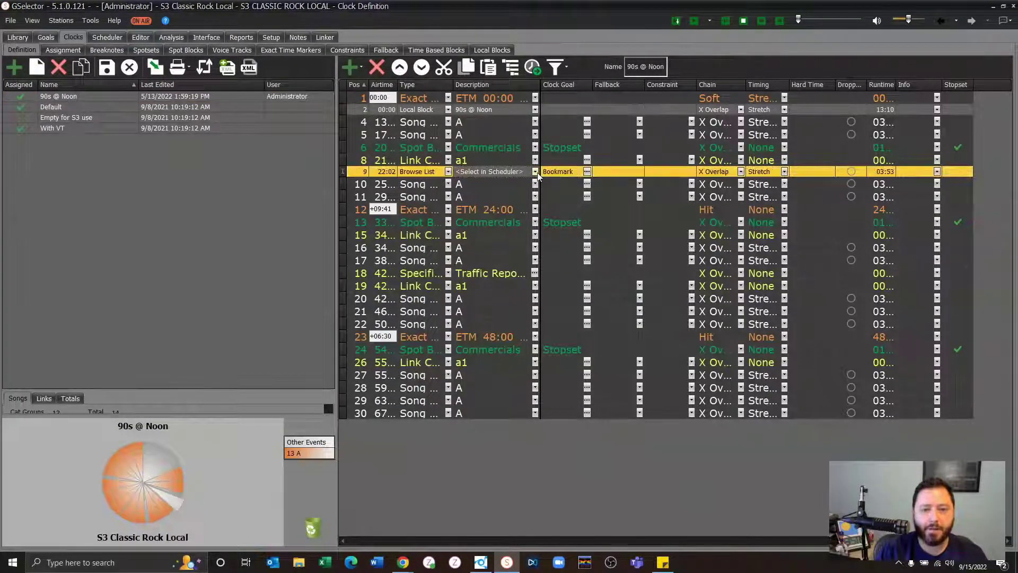
left_click(587, 171)
left_click(548, 260)
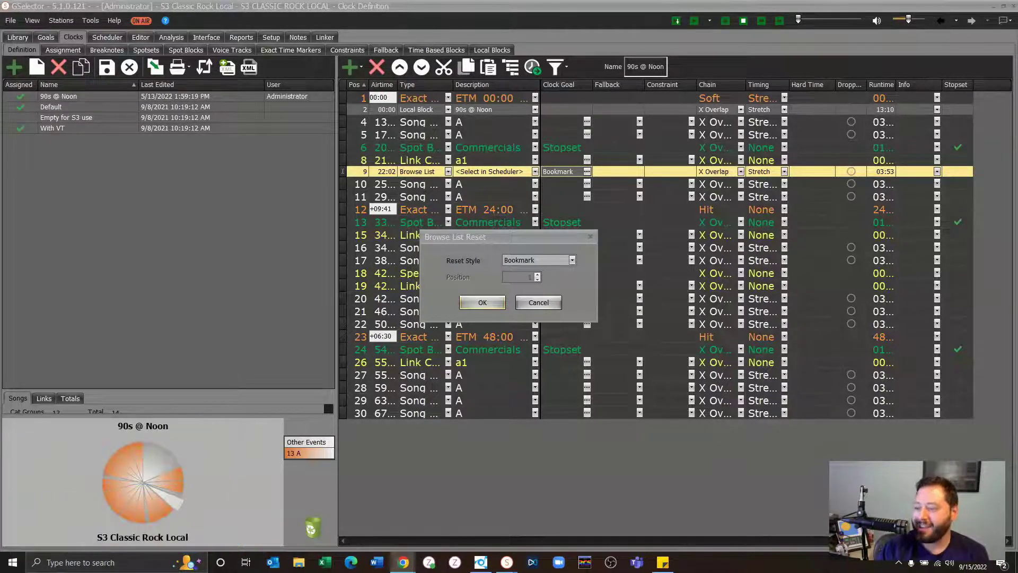
left_click(547, 301)
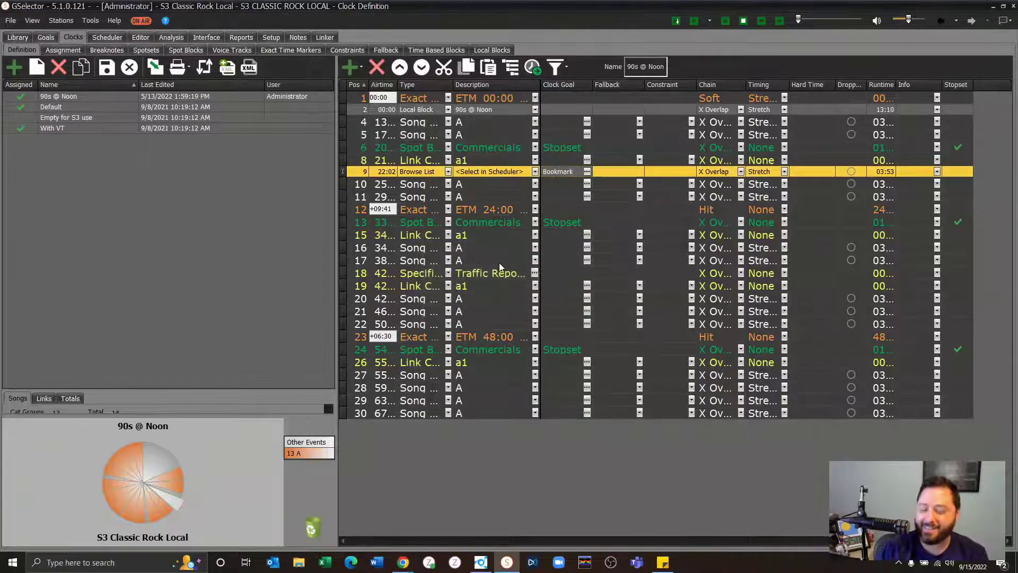